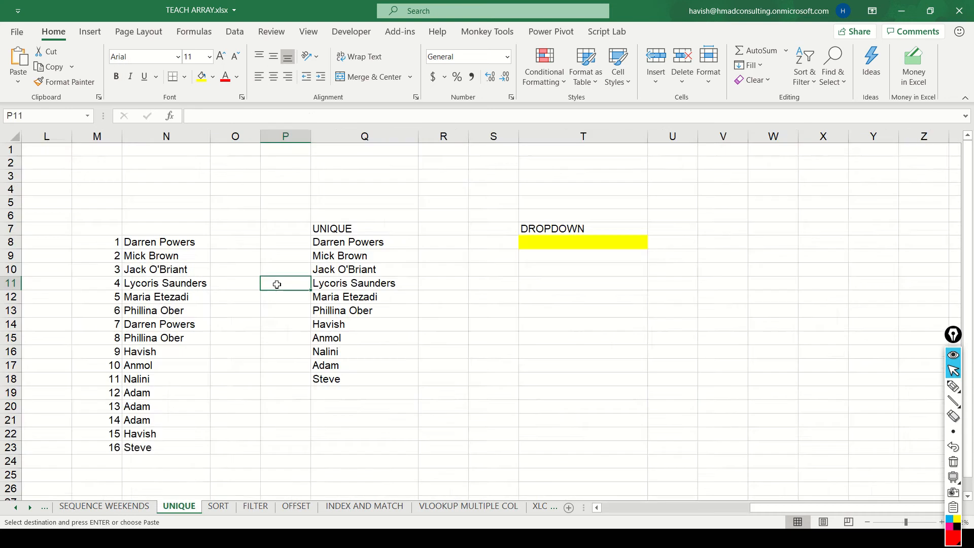
Check the date-sequence formula on the SEQUENCE WEEKENDS sheet and go to the FILTER sheet.
key("F2")
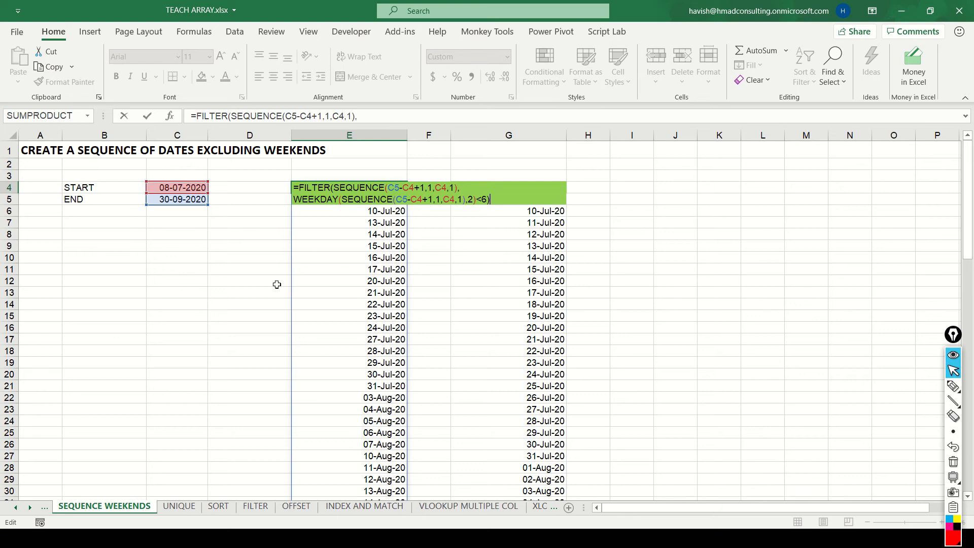
key("Escape")
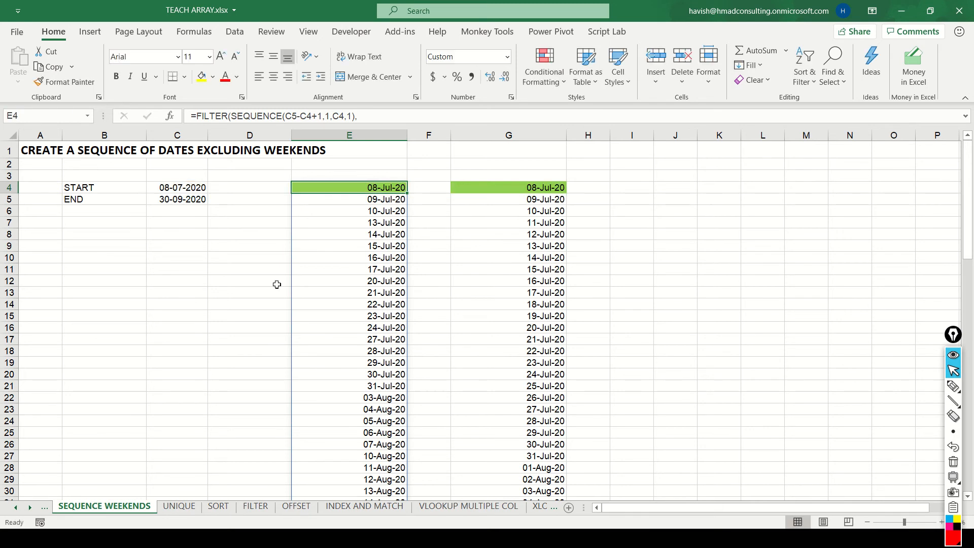
key("ctrl+Page_Down")
key("ctrl+Page_Down")
key("ctrl+Page_Down")
key("ctrl+Page_Down")
key("ctrl+Page_Down")
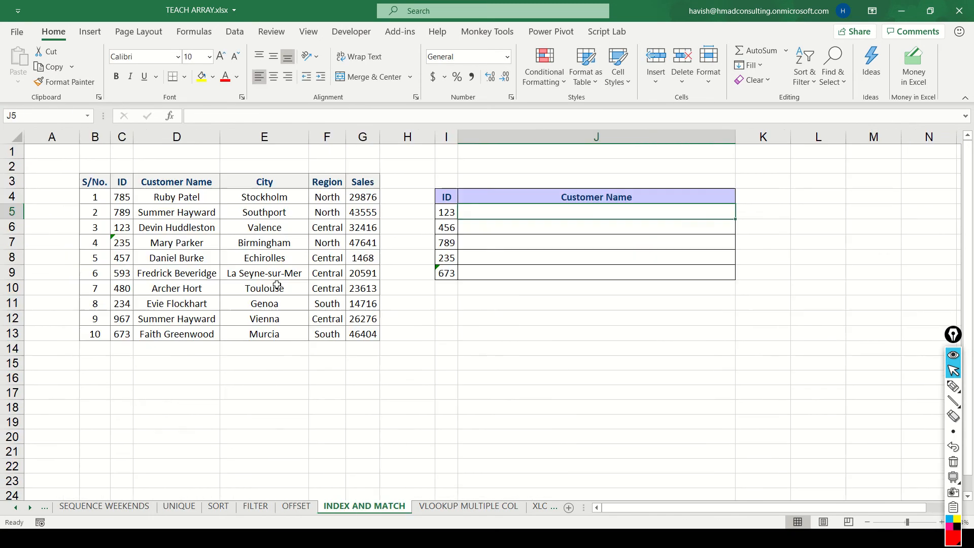
key("ctrl+Page_Up")
key("ctrl+Page_Up")
key("ctrl+Page_Up")
key("ctrl+Page_Down")
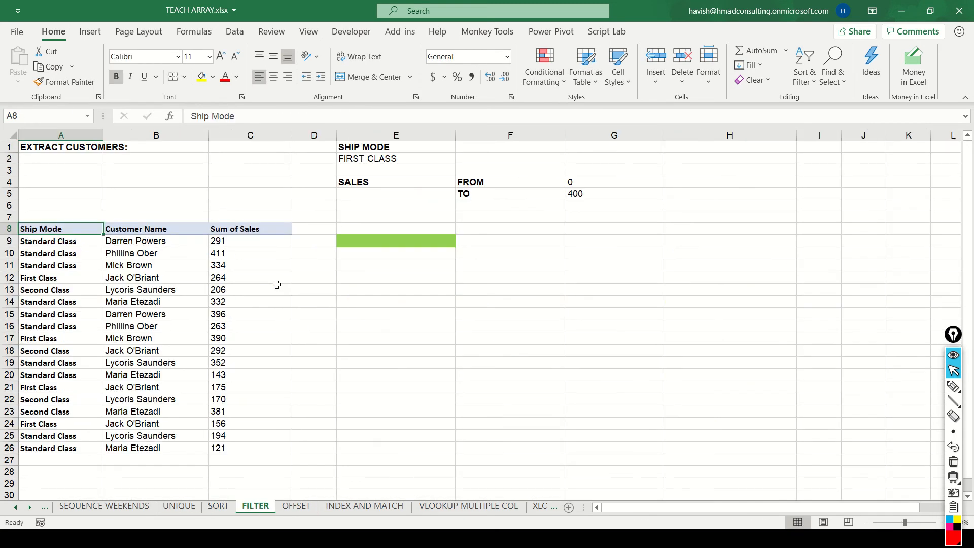
Look over the Ship Mode, Customer Name and Sum of Sales columns of the source data.
key("Down")
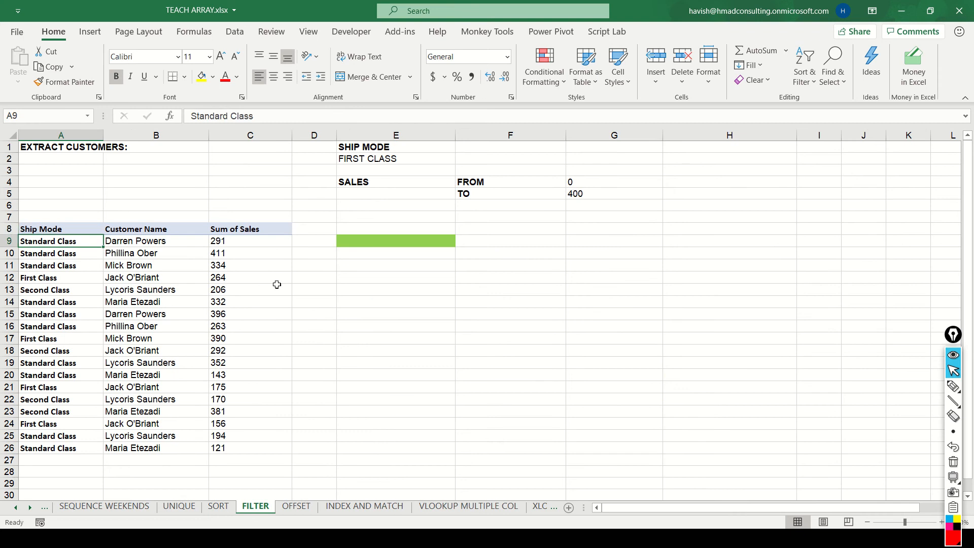
key("ctrl+shift+Down")
key("Right")
key("ctrl+shift+Down")
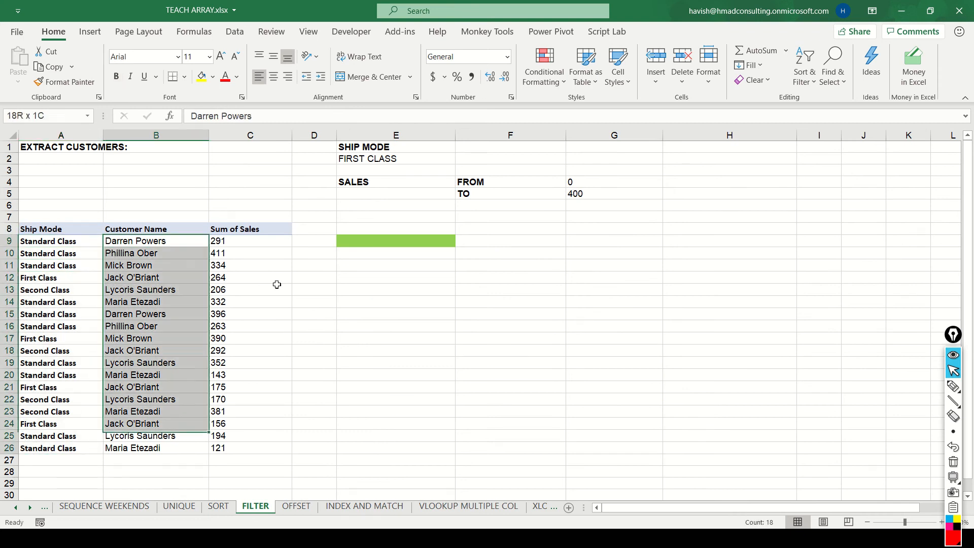
key("Left")
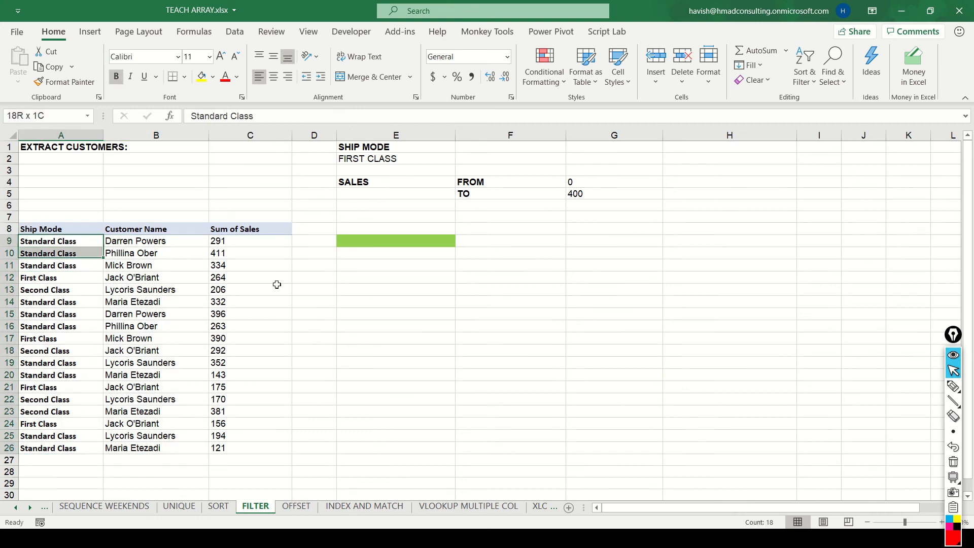
key("ctrl+shift+Down")
key("Right")
key("Right")
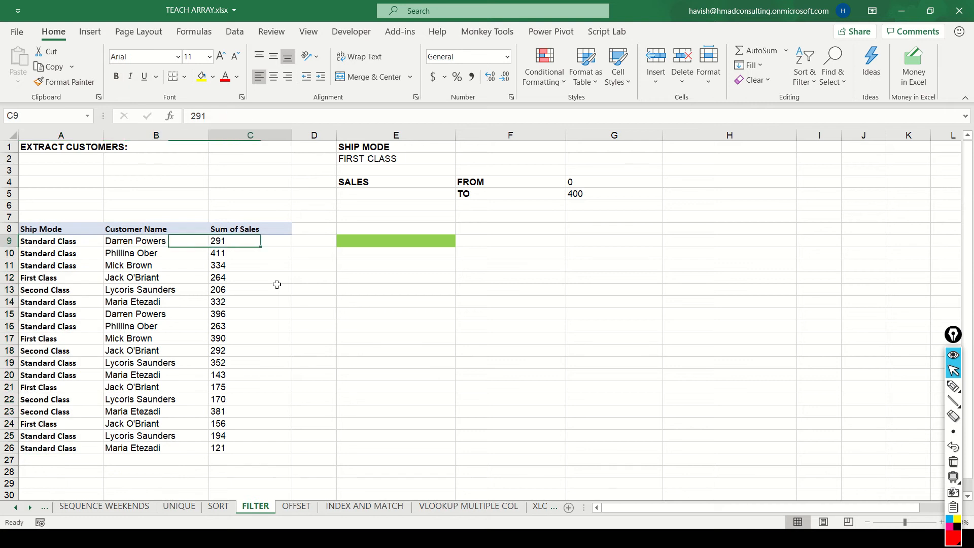
key("ctrl+shift+Down")
key("Right")
key("Right")
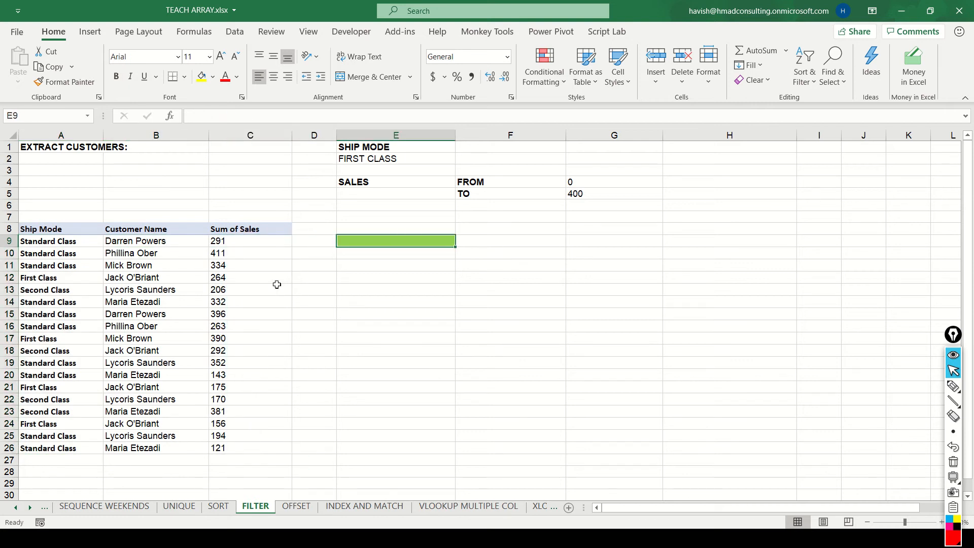
Review the ship mode criterion in E1:E2 and the sales FROM and TO limits in G4:G5.
key("Up")
key("Up")
key("Up")
key("Up")
key("Up")
key("Up")
key("Up")
key("Up")
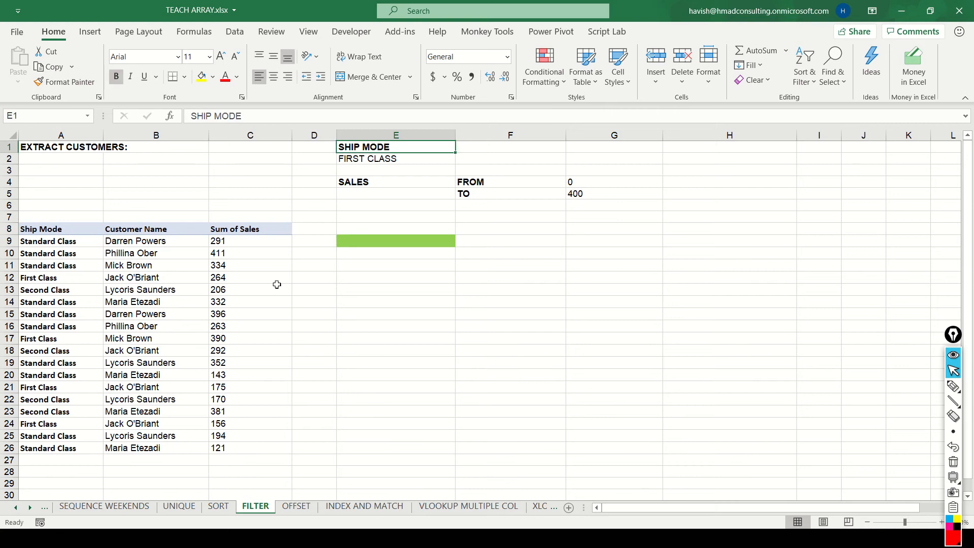
key("shift+Down")
key("Down")
key("Down")
key("Down")
key("Down")
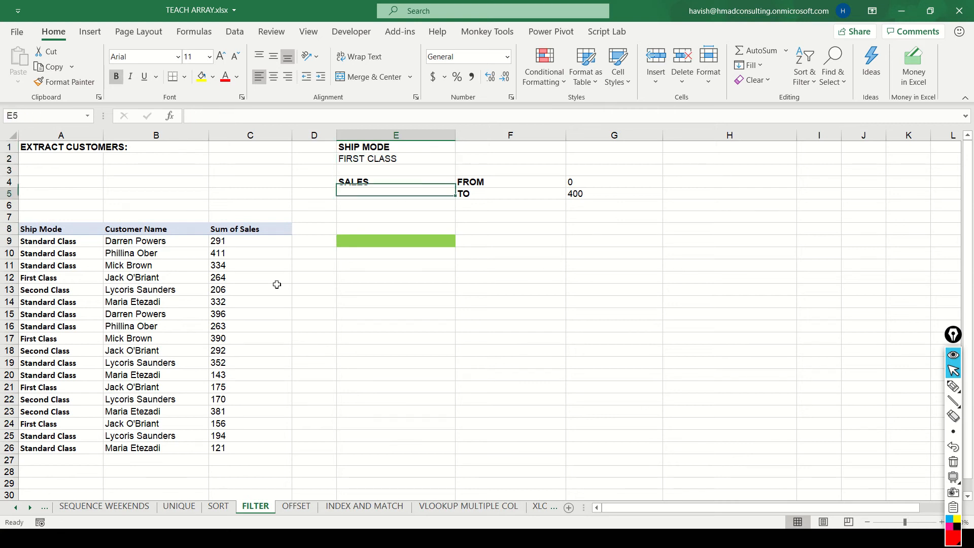
key("Up")
key("Right")
key("Right")
key("Right")
key("Left")
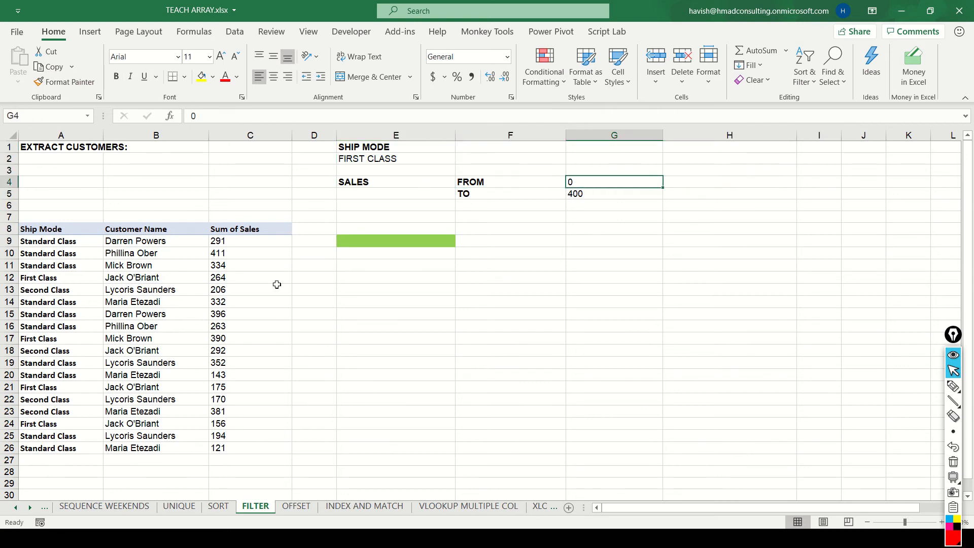
key("shift+Down")
key("Down")
key("Left")
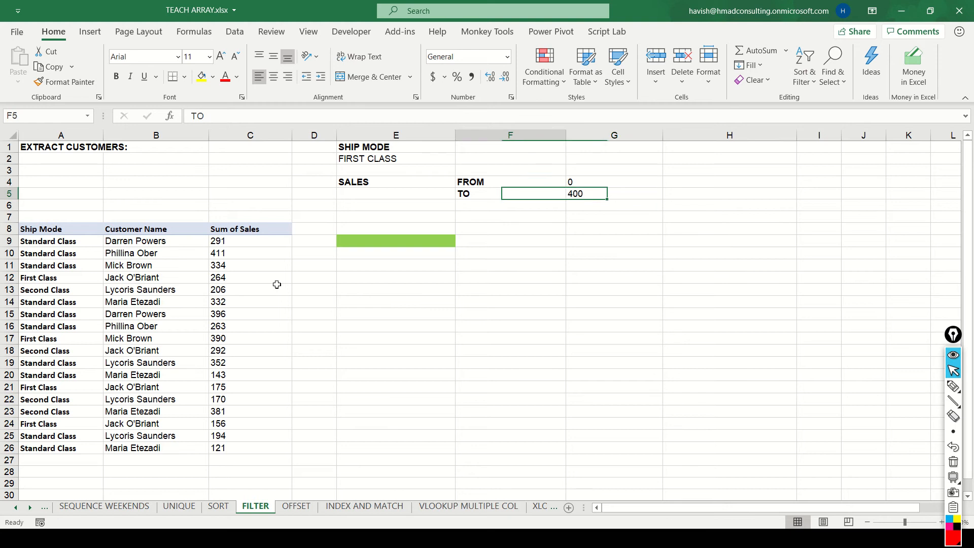
Enter =A9:A26=E2 in E9 to test each ship mode against the criterion, and select the spilled results.
key("Down")
key("Left")
key("Down")
key("Down")
key("Down")
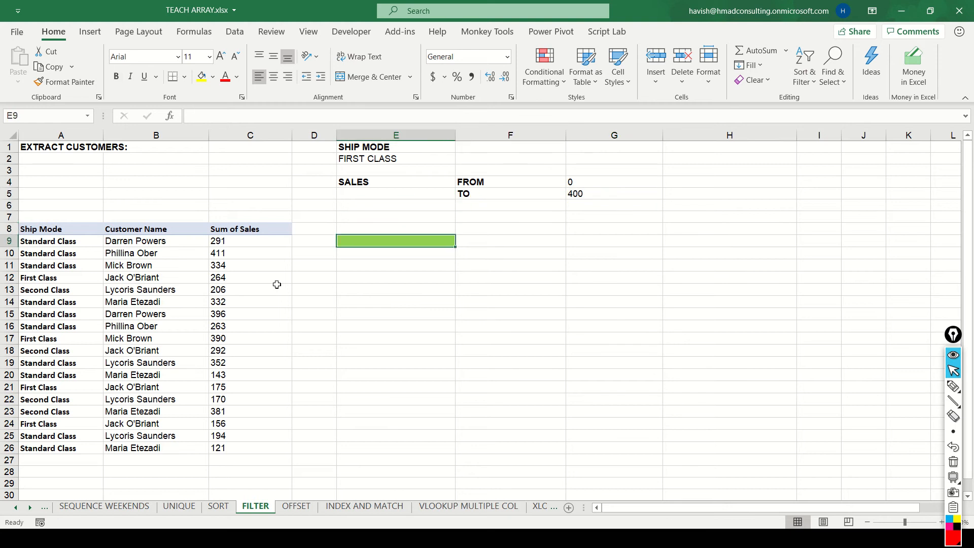
type("=")
key("Left")
key("Left")
key("Left")
key("Left")
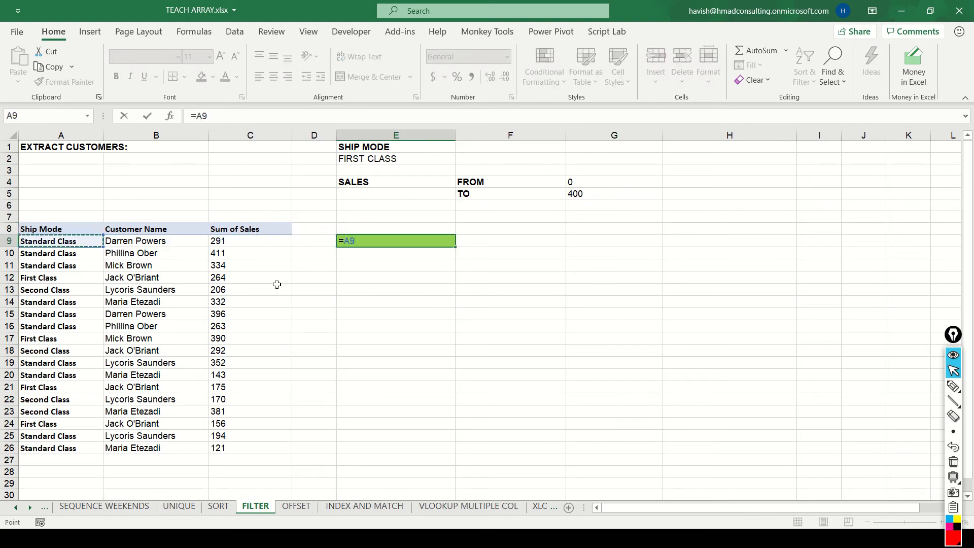
key("ctrl+shift+Down")
type("=")
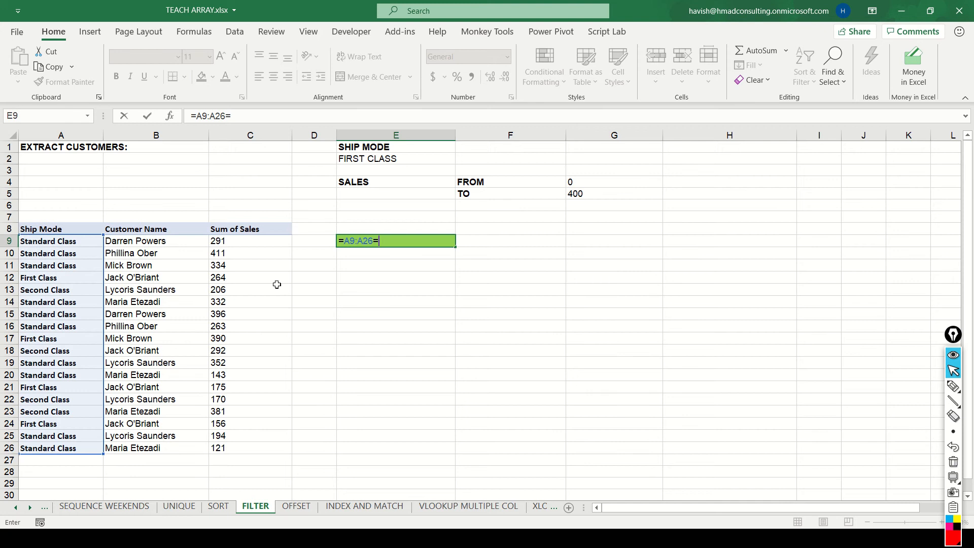
left_click(410, 158)
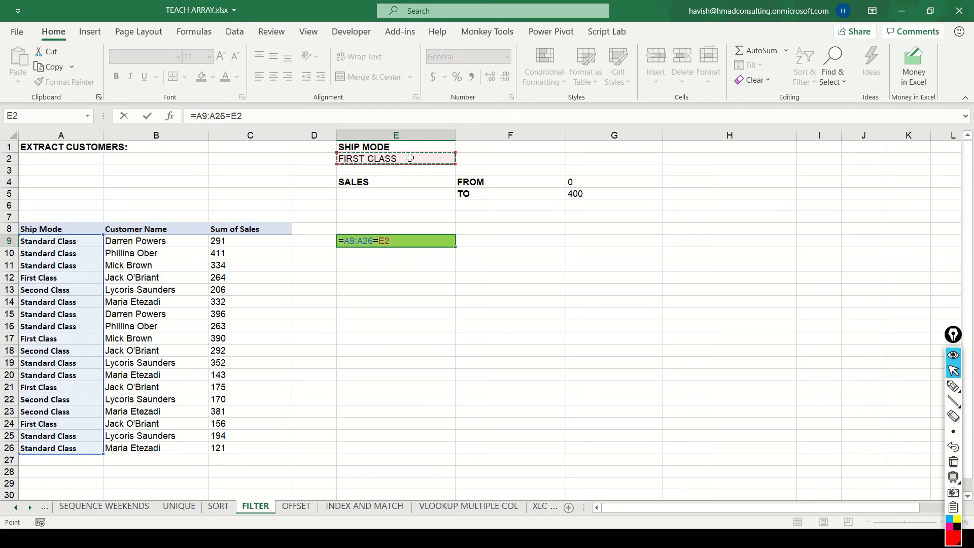
key("Return")
key("Up")
key("ctrl+shift+Down")
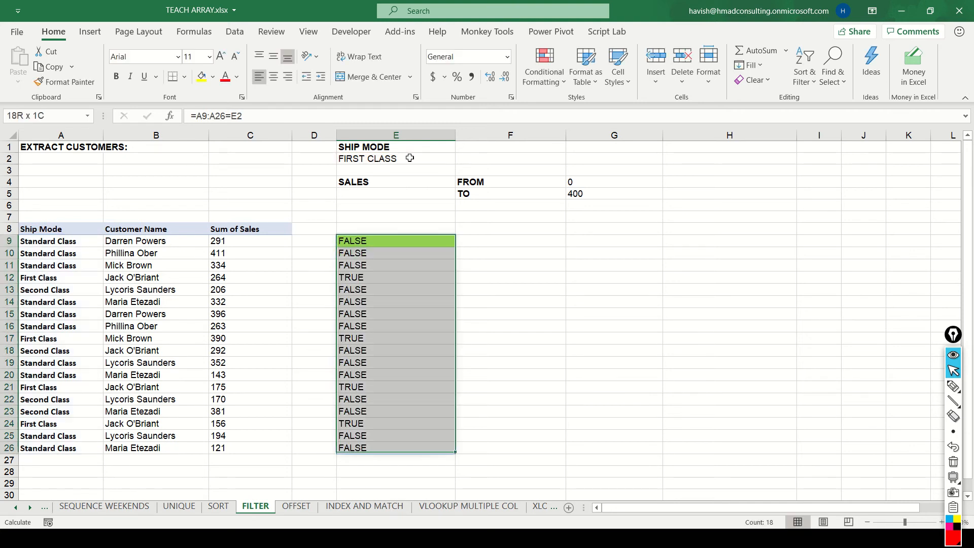
Enter =C9:C26>=G4 in F9 to test the sales against the FROM limit, and select the spilled results.
key("Right")
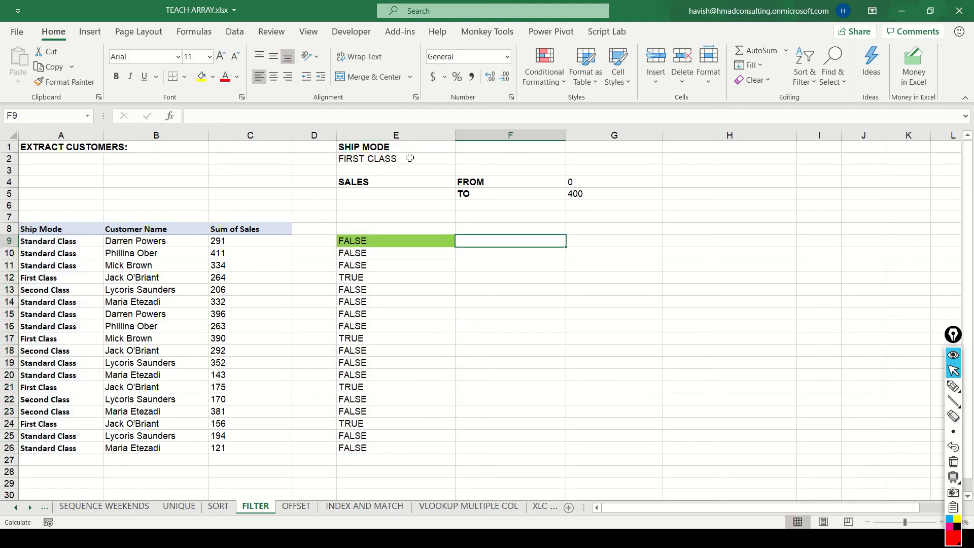
type("=")
key("Left")
key("Left")
key("Left")
key("Left")
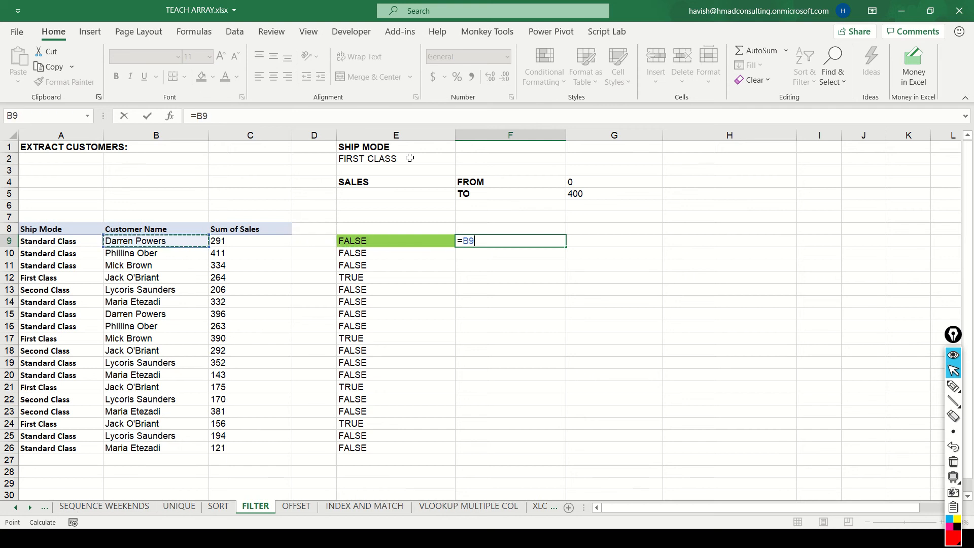
key("Right")
key("ctrl+shift+Down")
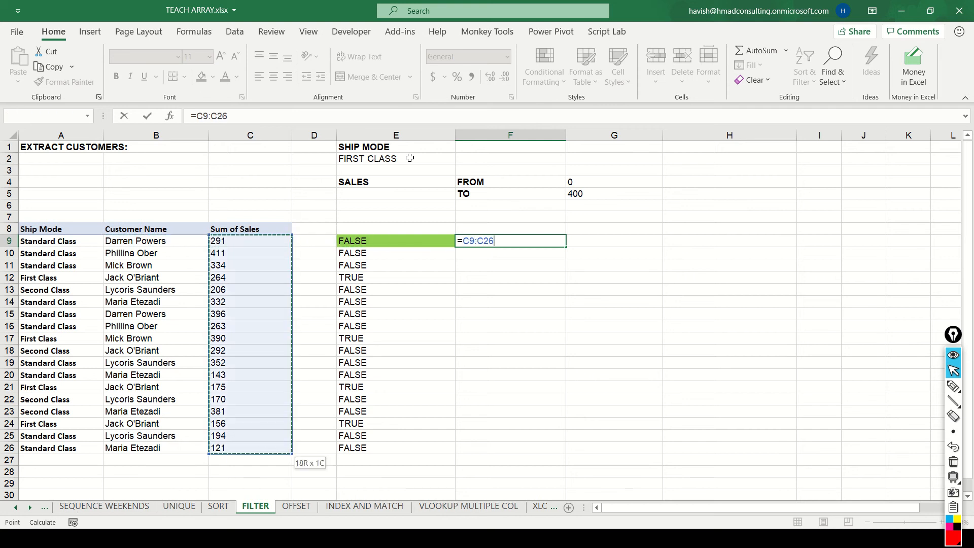
type(">=")
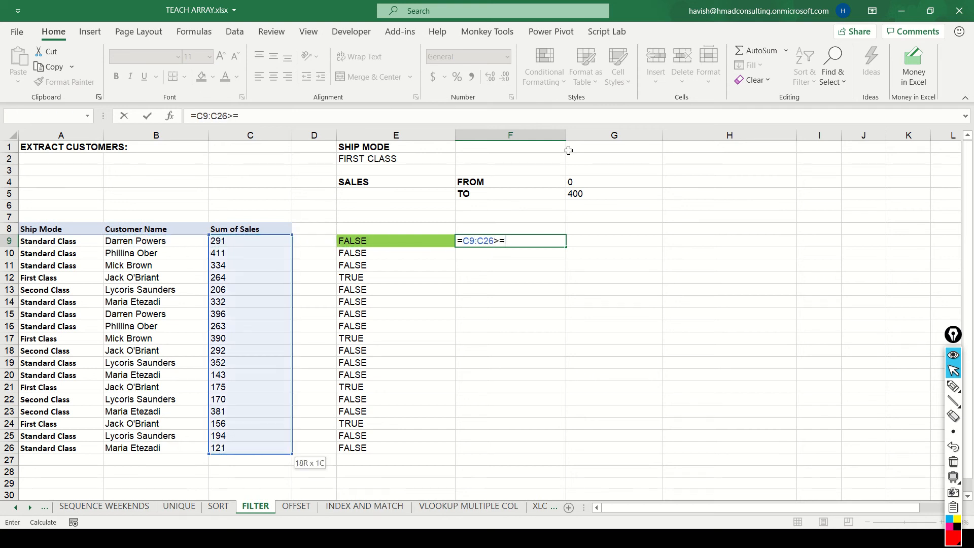
left_click(584, 182)
key("Return")
key("ctrl+shift+Down")
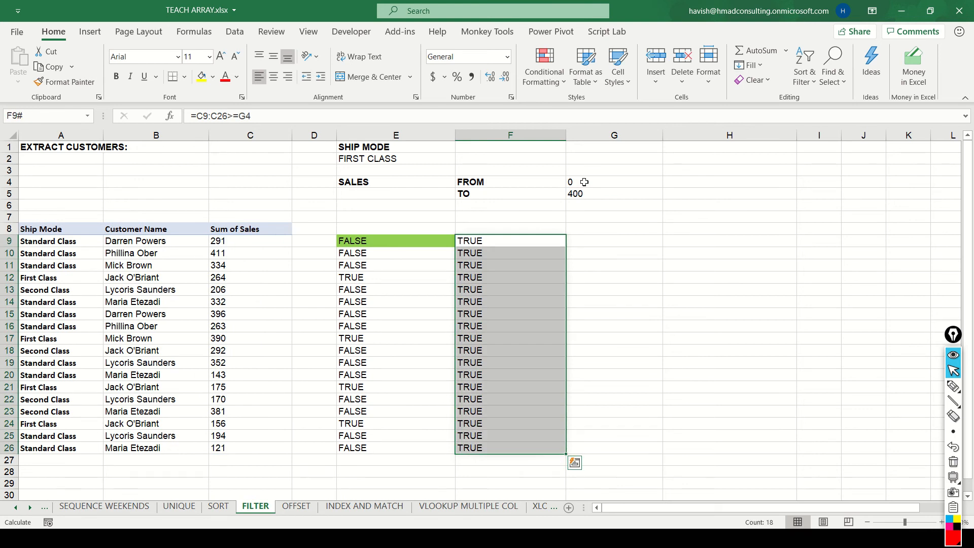
Set the sales FROM limit in G4 to 200.
key("Right")
key("Up")
key("Up")
key("Up")
key("Up")
key("Up")
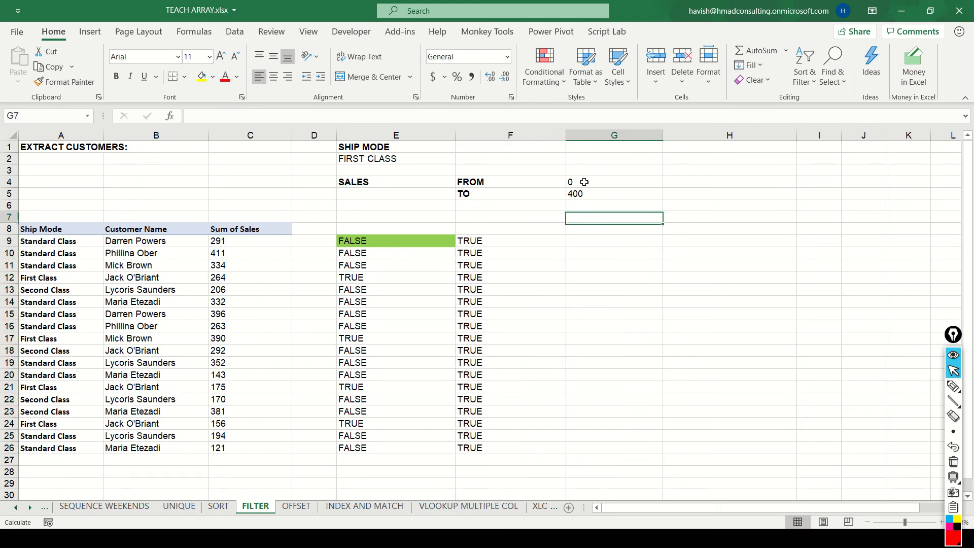
type("200")
key("Return")
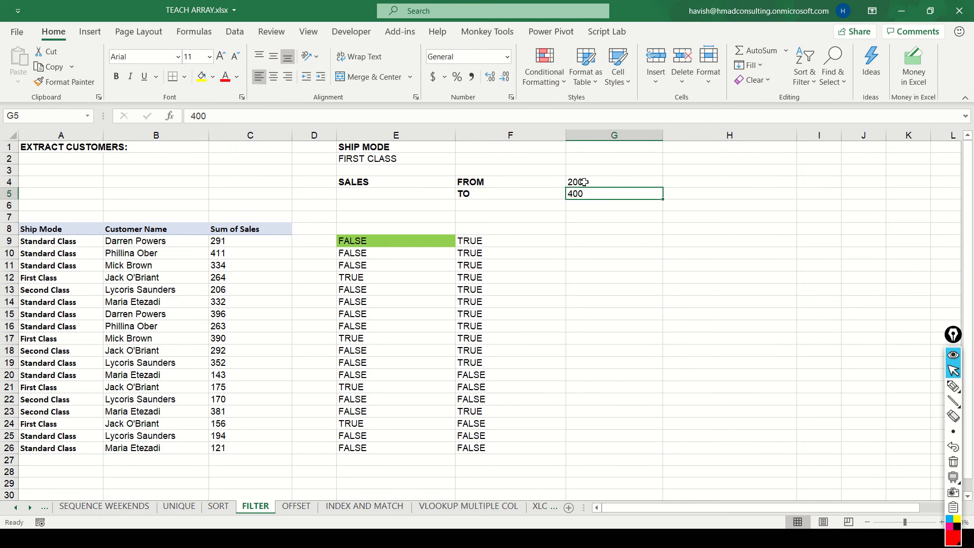
Set the sales FROM limit in G4 back to 0.
key("Left")
key("Down")
key("Down")
key("Down")
key("Right")
key("Up")
key("Up")
key("Up")
key("Up")
type("0")
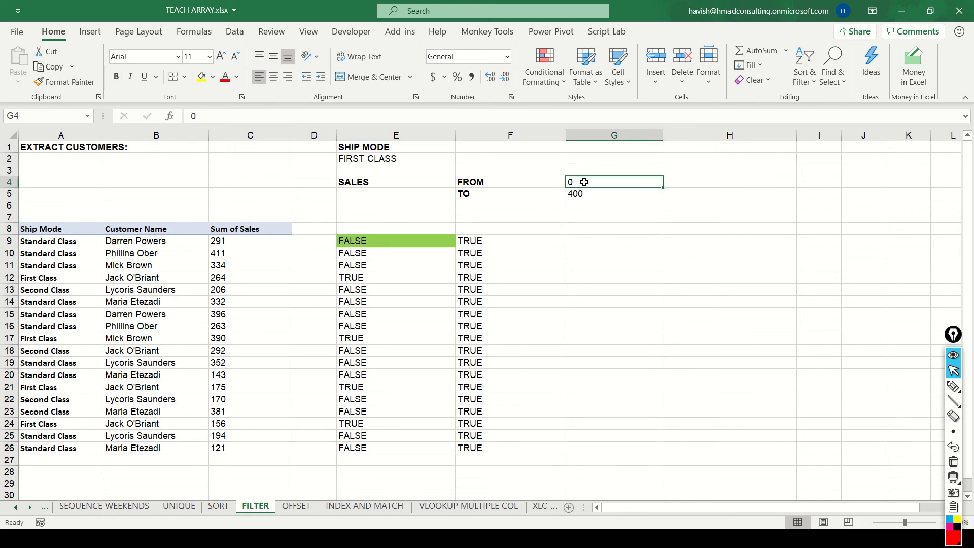
key("Return")
Copy the FROM-limit test in F9:F26 to the adjacent column starting at G9.
key("Down")
key("Down")
key("Down")
key("Left")
key("Down")
key("ctrl+shift+Down")
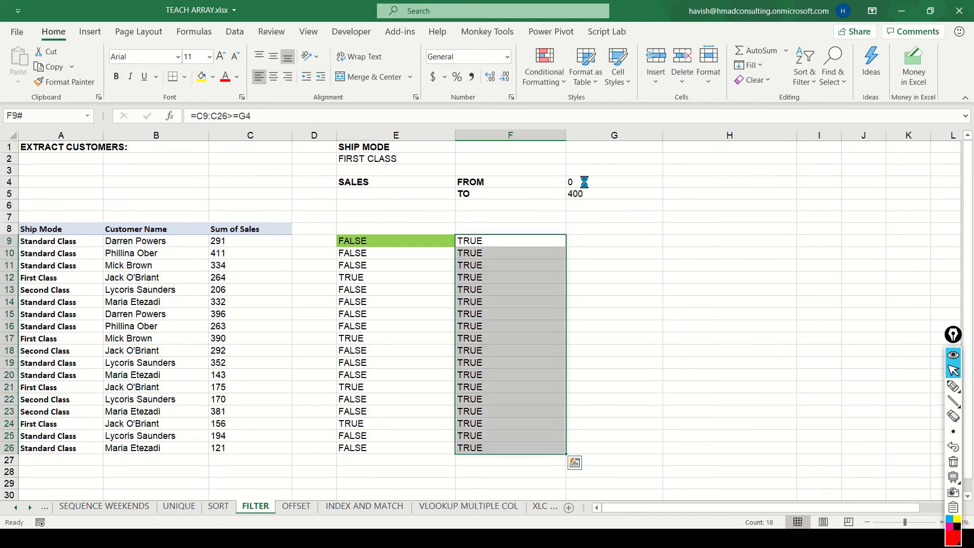
key("ctrl+c")
key("Right")
key("ctrl+v")
Change the formula in G9 to =D9:D26<=G5 and select its spilled results.
key("F2")
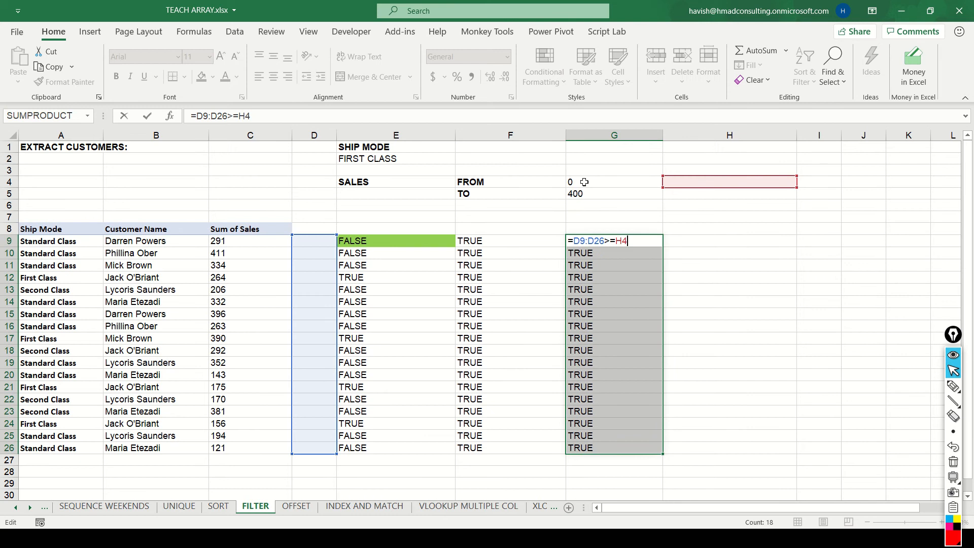
key("BackSpace")
key("BackSpace")
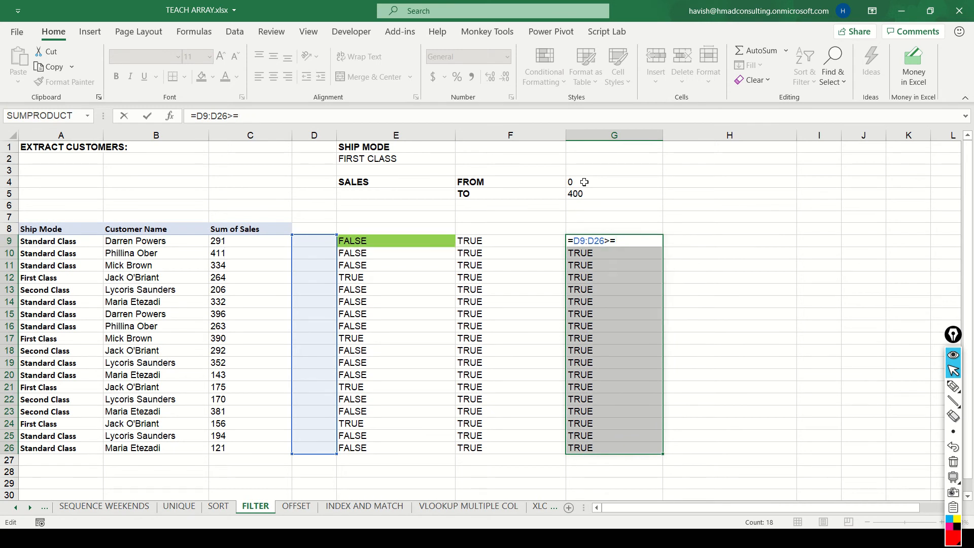
left_click(584, 181)
key("BackSpace")
type("5")
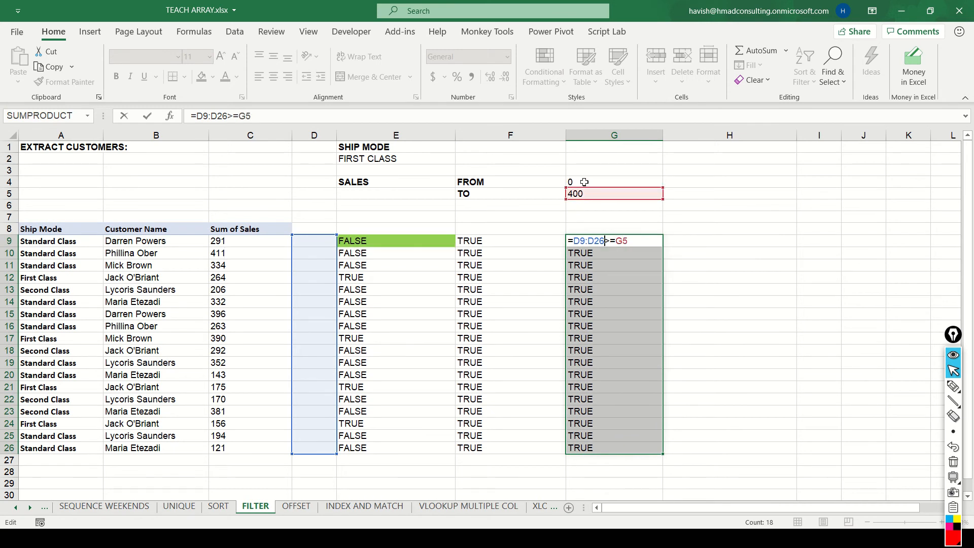
key("BackSpace")
type("<")
key("ctrl+Return")
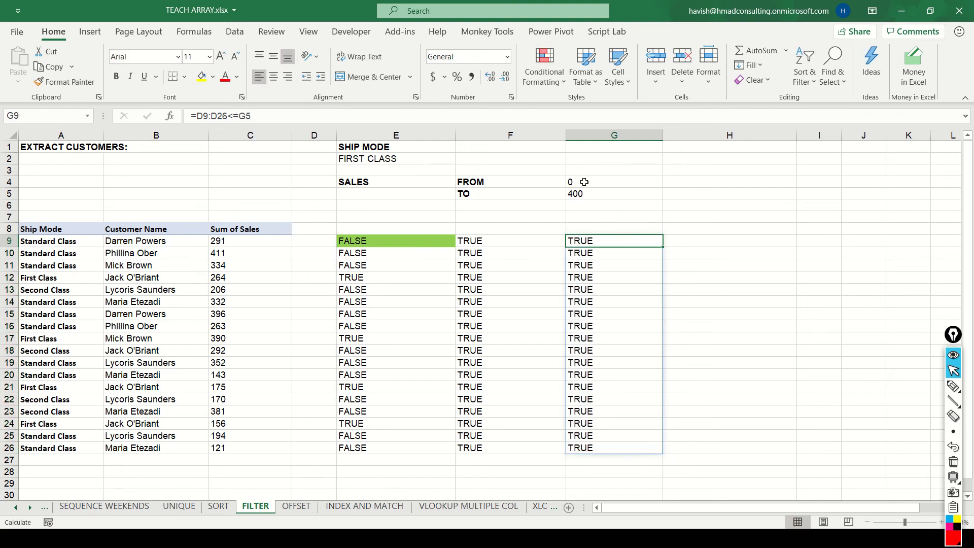
key("ctrl+shift+Down")
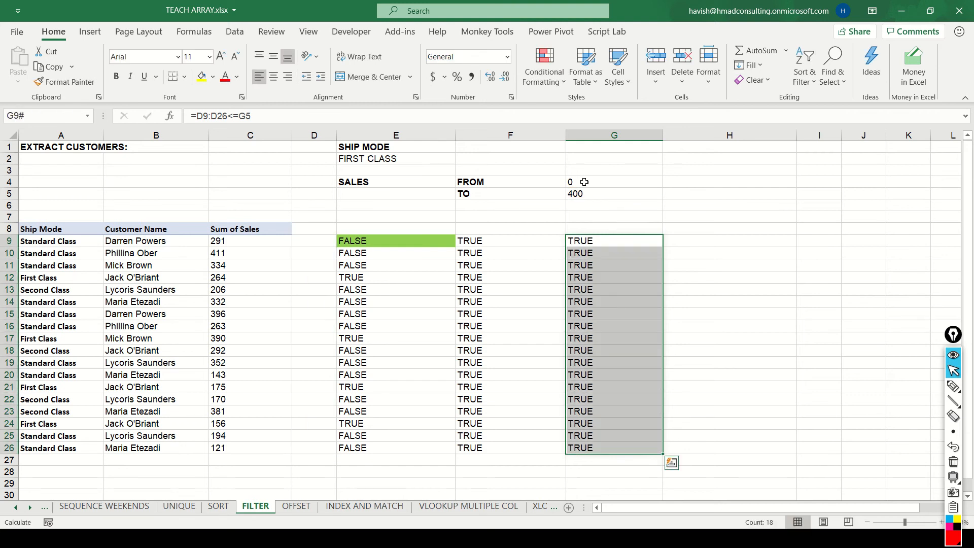
Correct the TO-limit test in G9 to reference the Sum of Sales column, as =C9:C26<=G5.
key("Left")
key("Left")
key("Left")
key("Left")
key("ctrl+shift+Down")
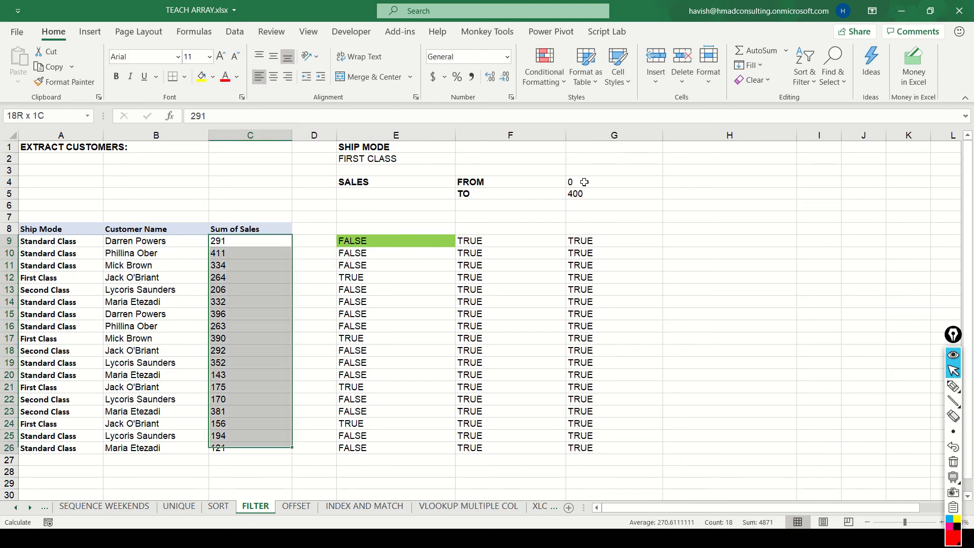
key("Right")
key("Right")
key("Right")
key("Right")
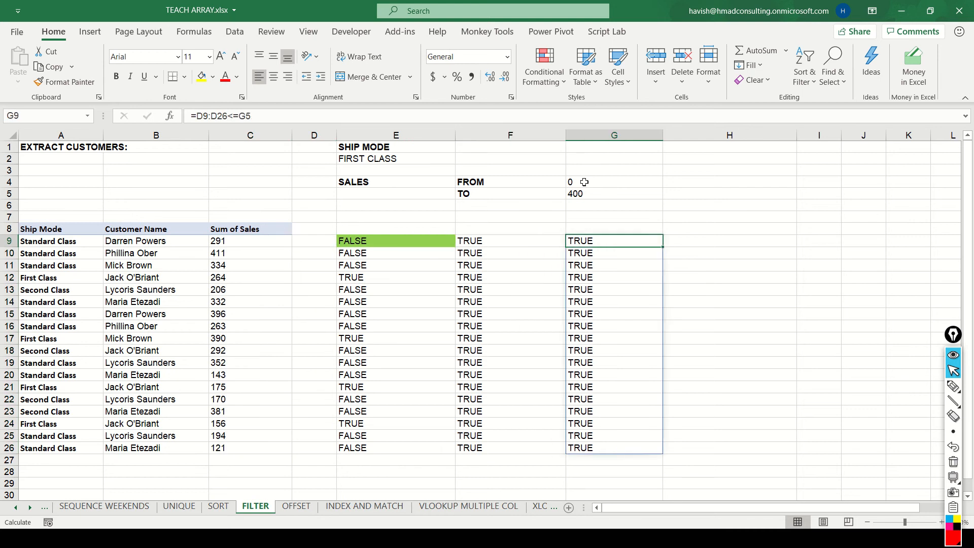
key("F2")
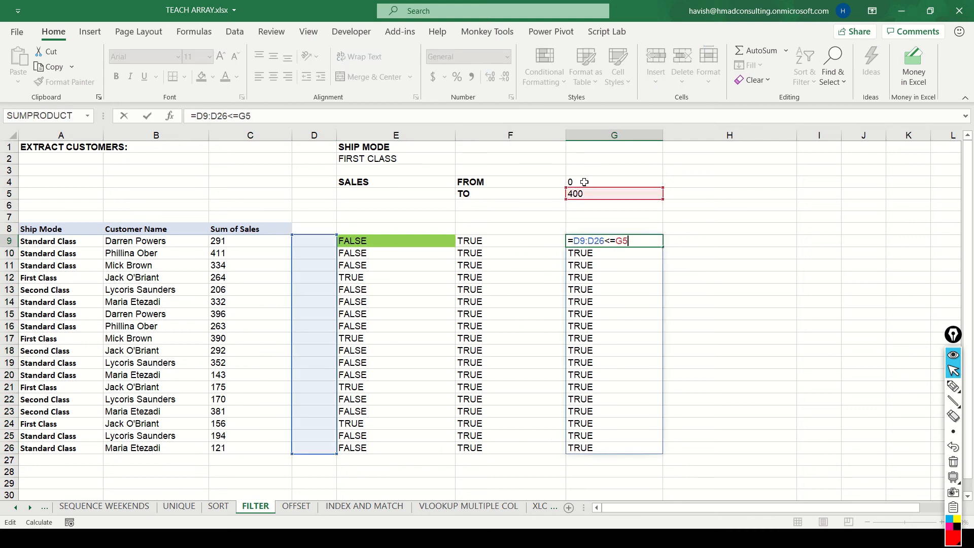
key("BackSpace")
key("BackSpace")
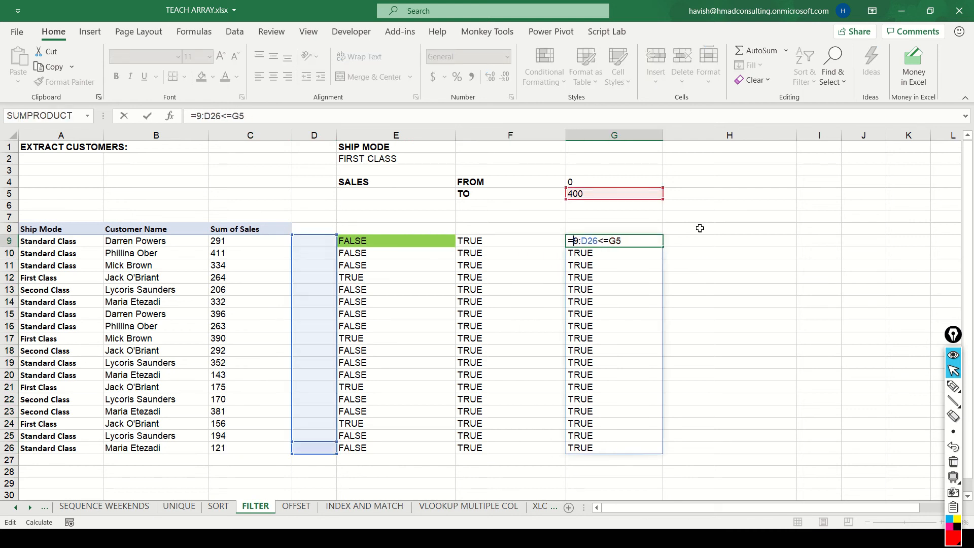
type("C9")
key("BackSpace")
type("C")
key("Return")
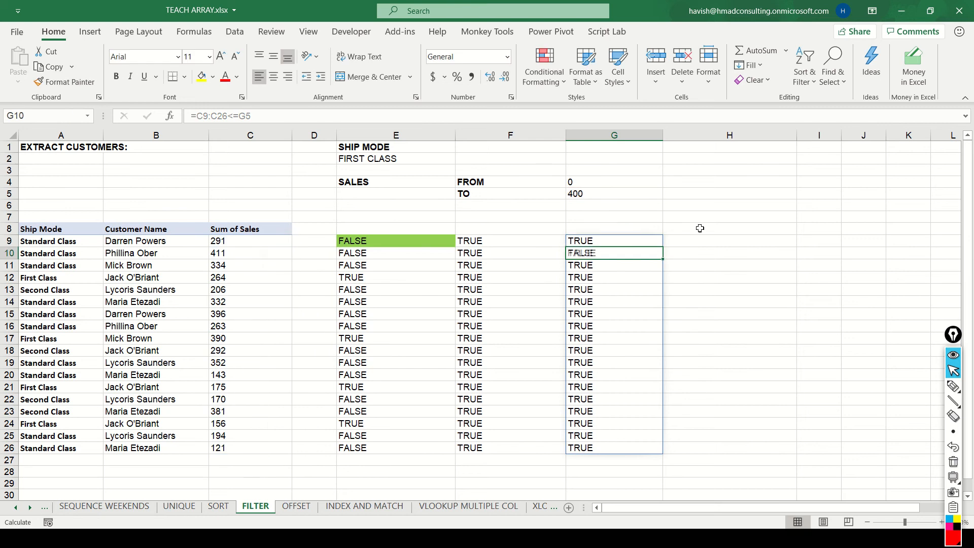
Check the spilled TO-limit results below G9 and select row 10 to compare its sales with the limit.
key("Up")
key("ctrl+shift+Down")
key("Down")
left_click(9, 253)
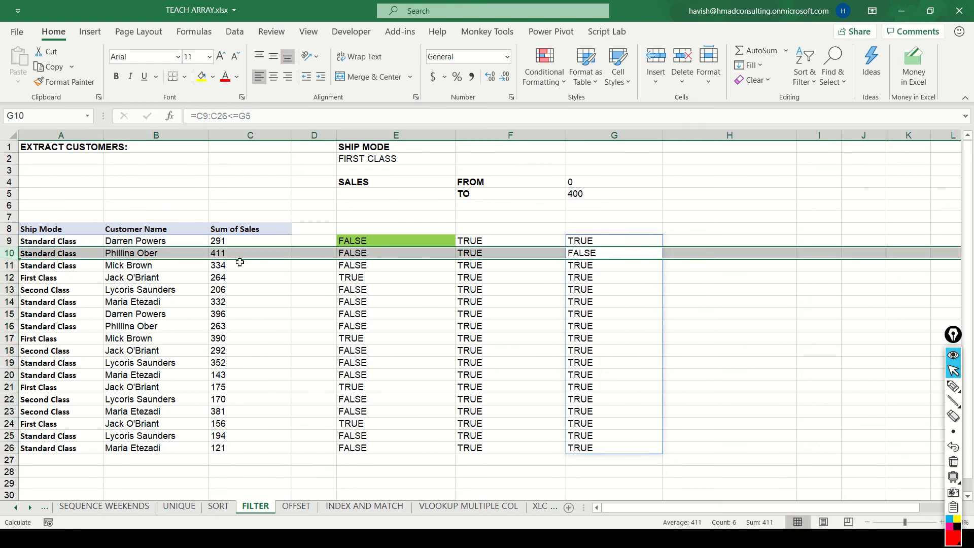
Enter =E9#*F9#*G9# in H9 to multiply the three spilled condition arrays.
key("Right")
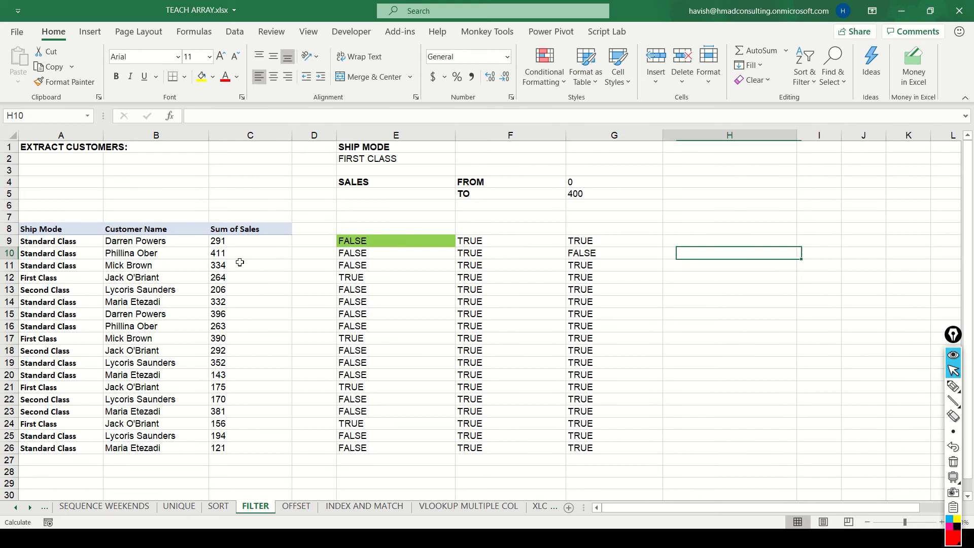
key("Up")
type("=")
key("Left")
key("Left")
key("Left")
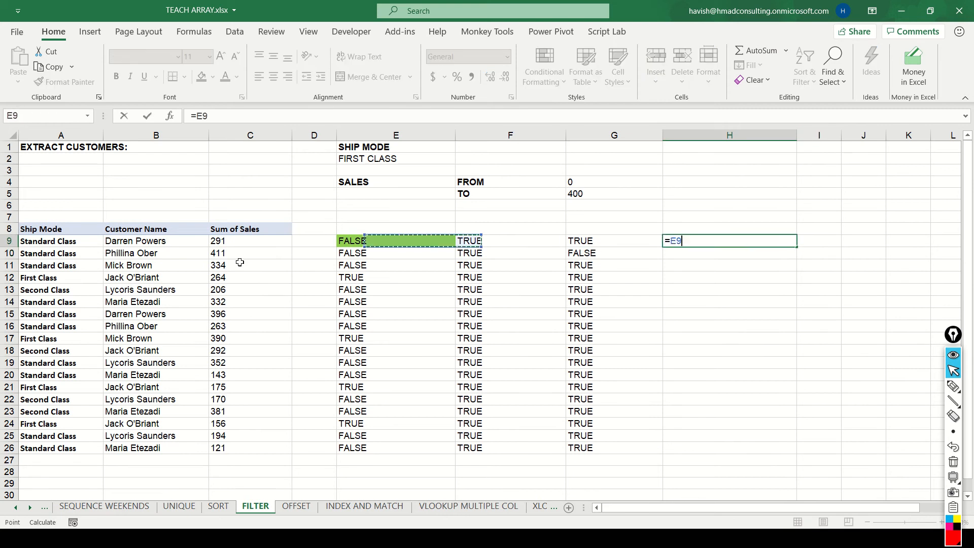
type("#")
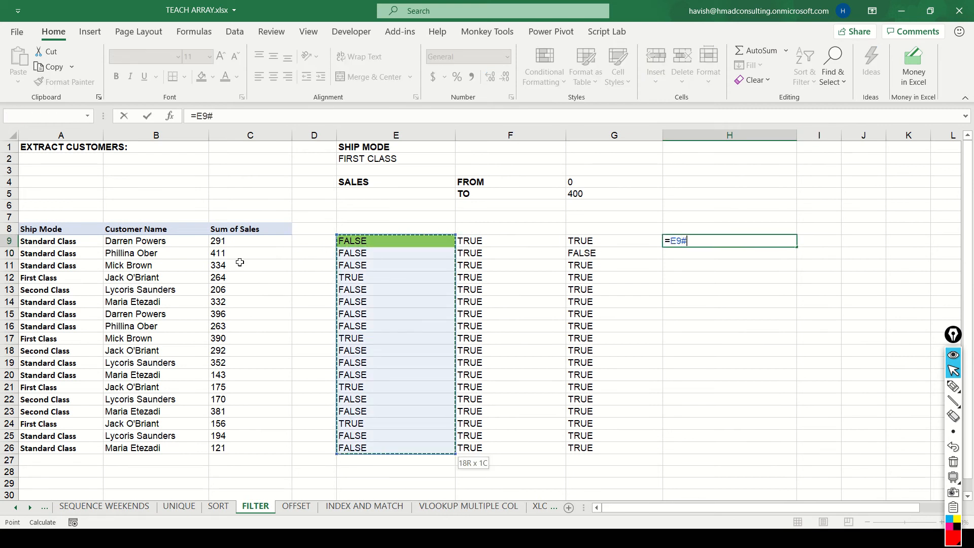
type("*")
key("Left")
key("Left")
type("#")
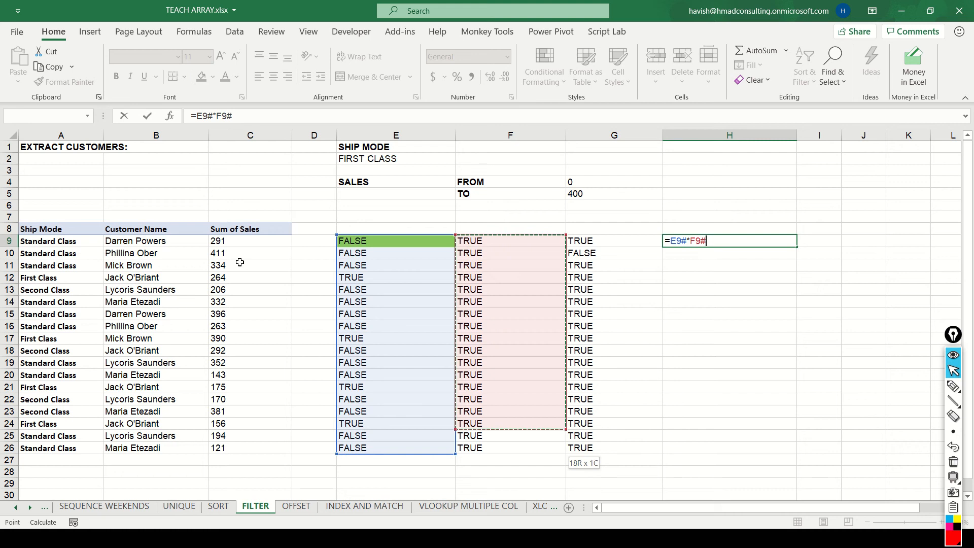
type("*")
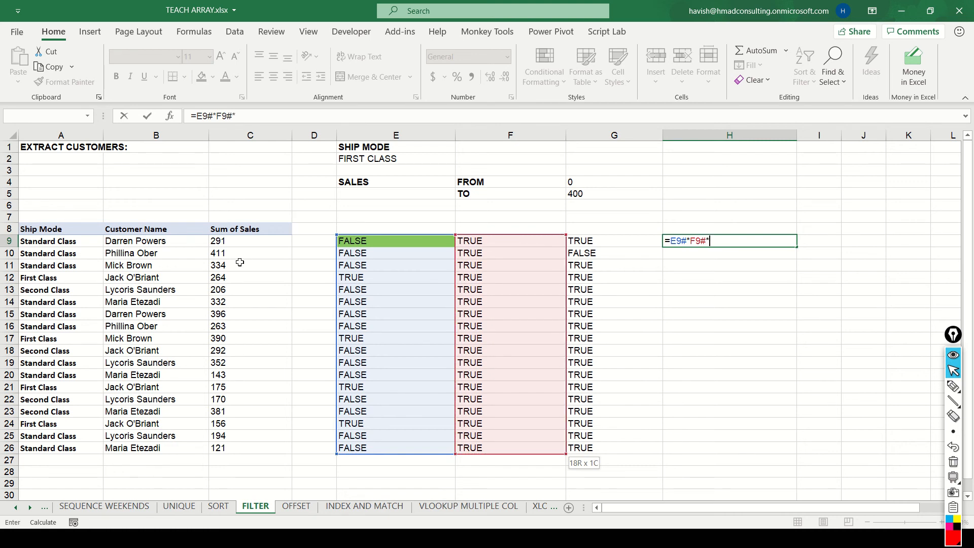
key("Left")
type("#")
key("Return")
key("Up")
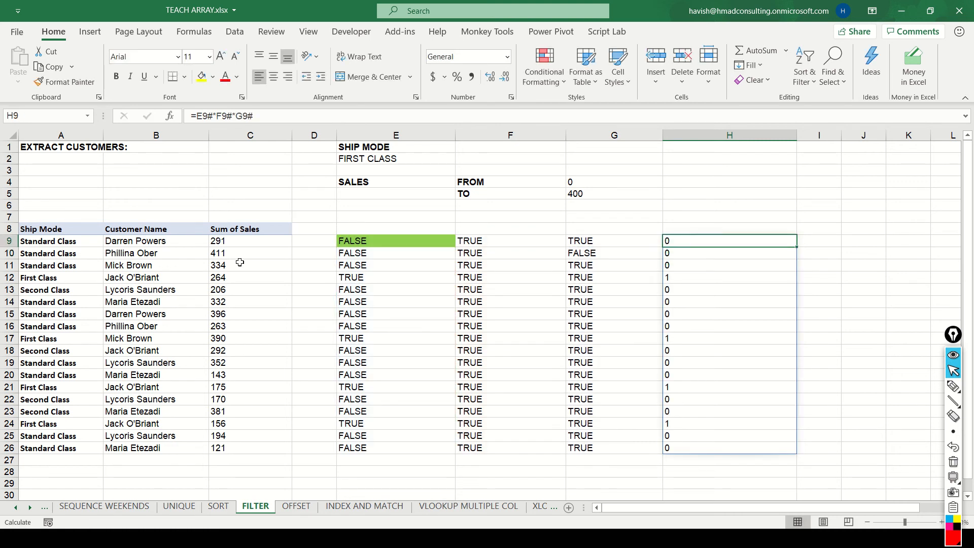
Select the spilled results of H9 and inspect the array references in its formula.
key("ctrl+shift+Down")
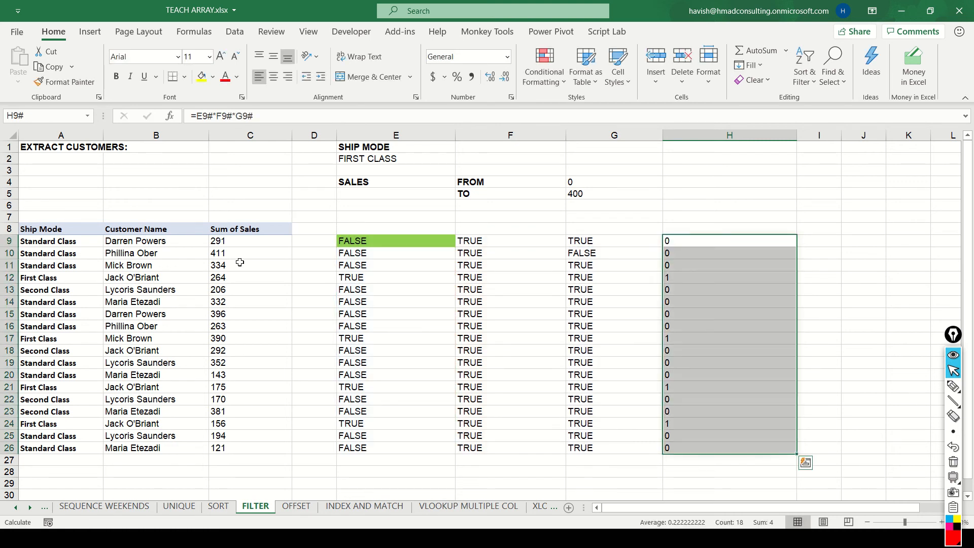
key("ctrl+shift+Up")
key("F2")
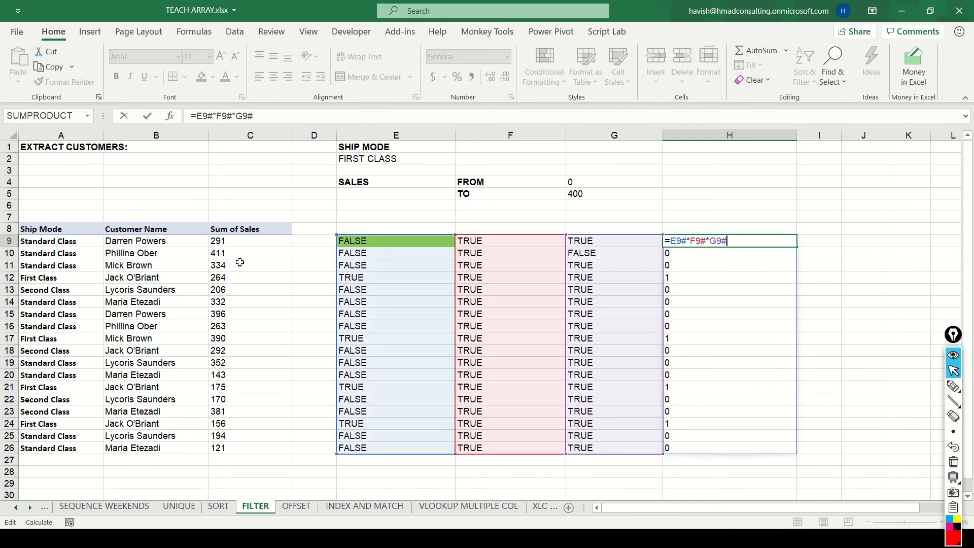
key("Escape")
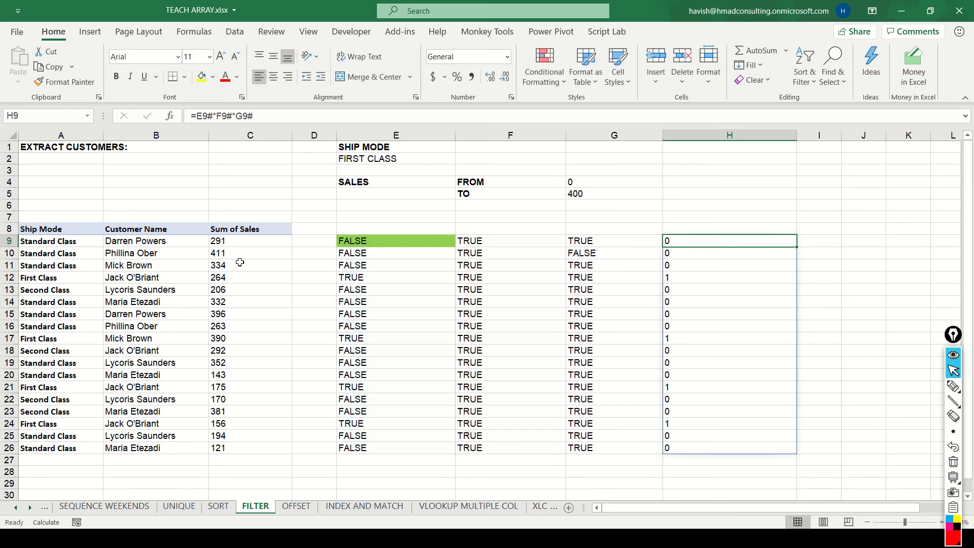
Examine the condition arrays in columns E to G and how the H9 formula references them.
key("Left")
key("Left")
key("Left")
key("Right")
key("Right")
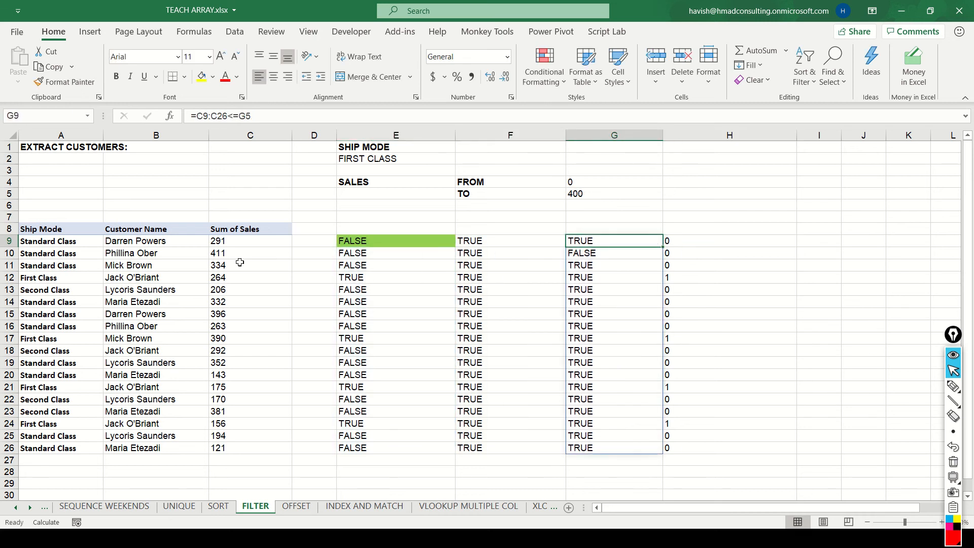
key("Left")
key("Left")
key("ctrl+shift+Down")
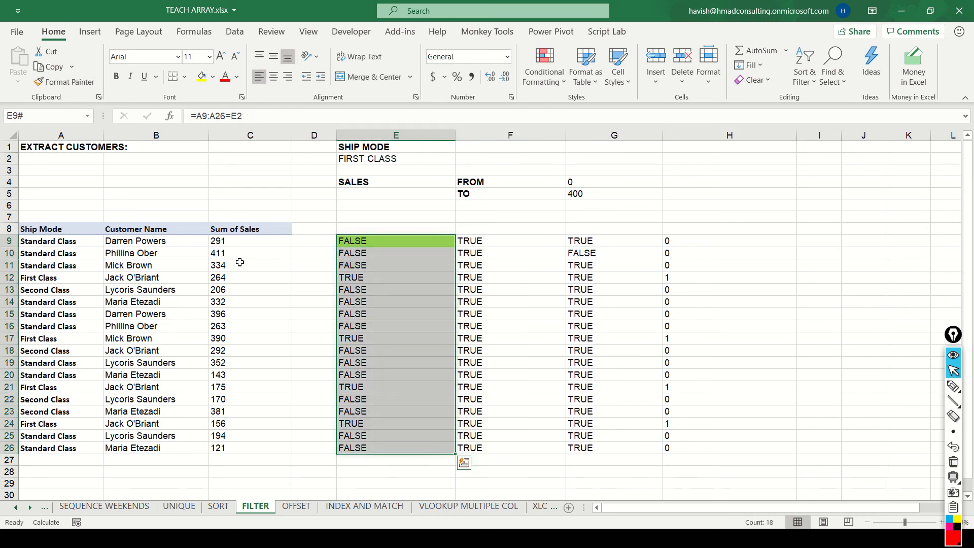
key("Down")
key("Up")
key("ctrl+shift+Down")
key("Right")
key("Right")
key("Right")
key("F2")
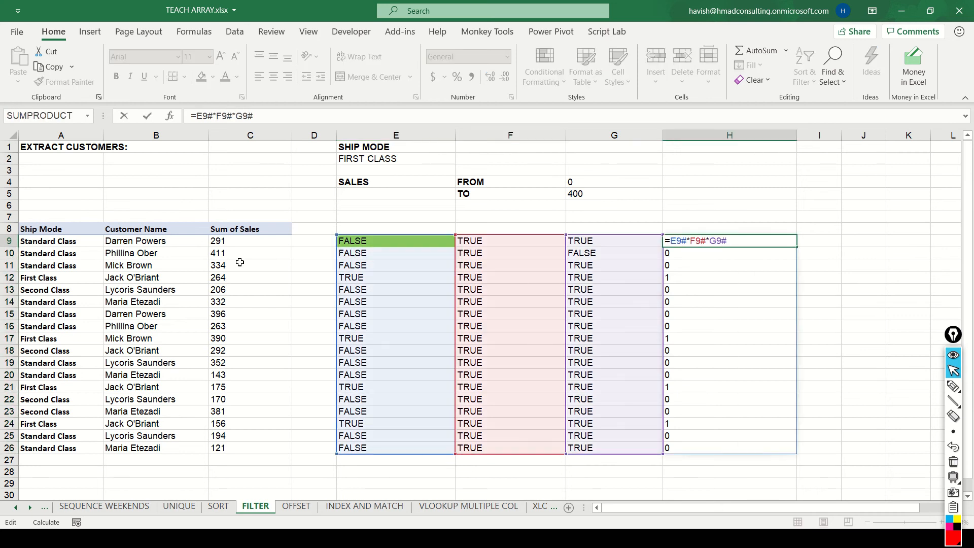
key("Escape")
Examine row 12 across the three condition columns and compare it with its product in column H.
key("Down")
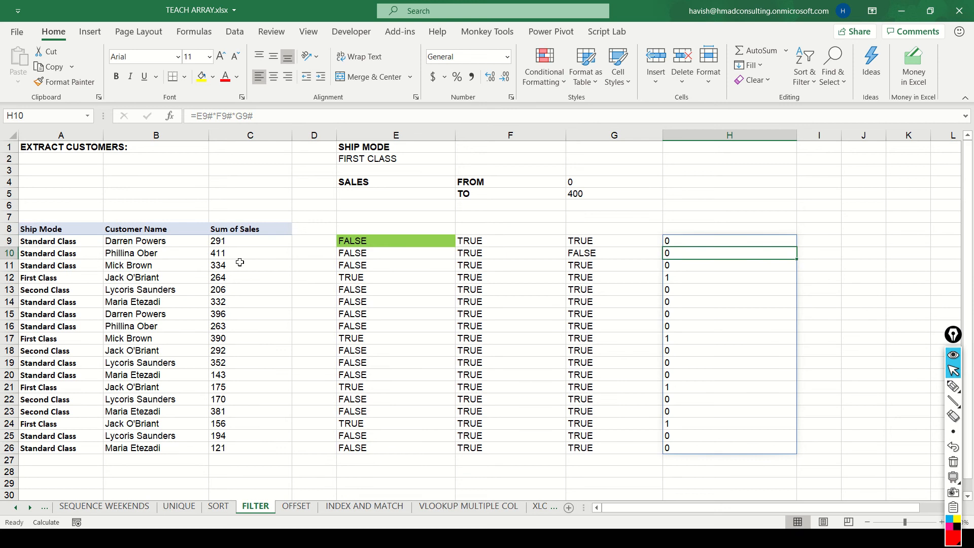
key("Up")
key("Down")
key("Down")
key("Down")
key("shift+space")
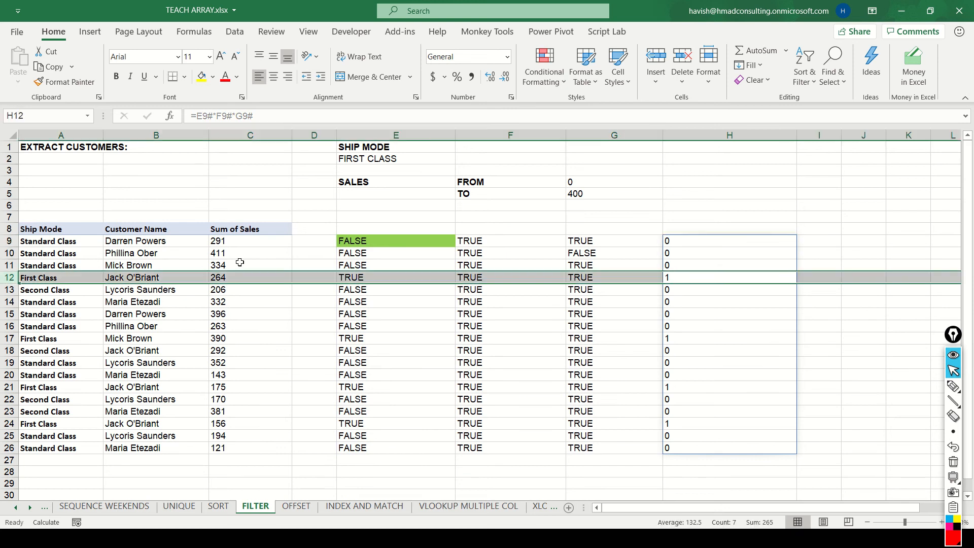
key("Left")
key("Left")
key("Left")
key("Right")
key("Right")
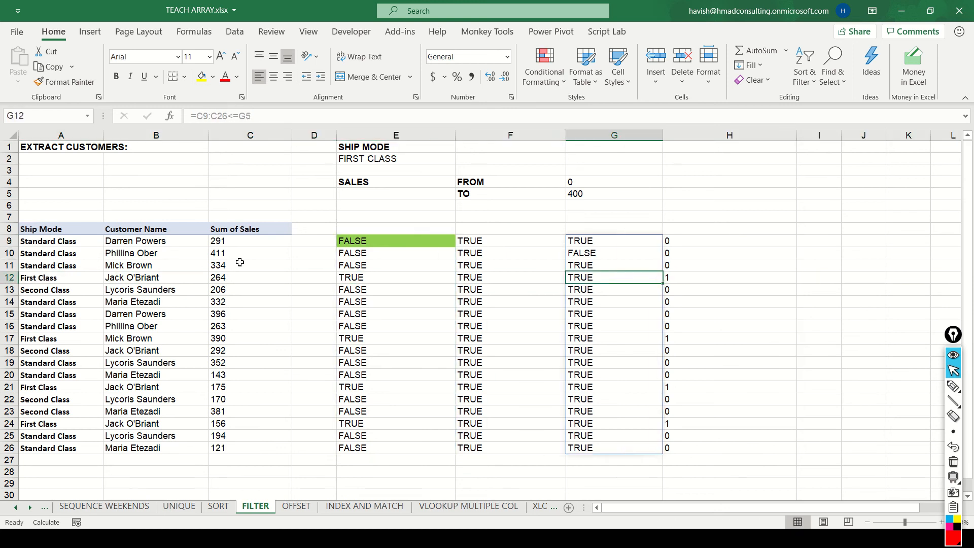
key("Left")
key("Left")
key("shift+Right")
key("shift+Right")
key("Right")
key("Right")
Examine row 16 across the three condition columns and compare it with its product in column H.
key("Down")
key("Down")
key("Right")
key("Down")
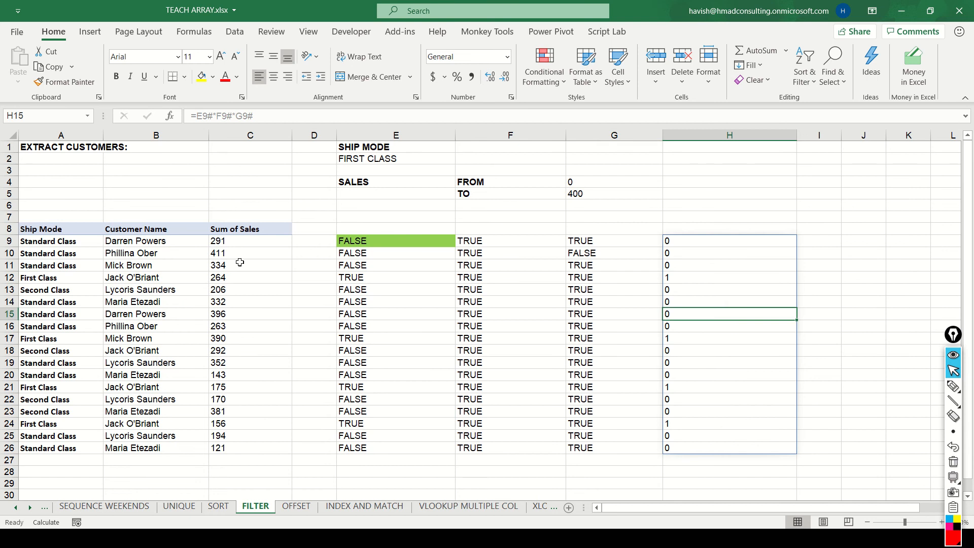
key("Left")
key("Left")
key("Left")
key("Down")
key("Right")
key("Right")
key("Left")
key("Left")
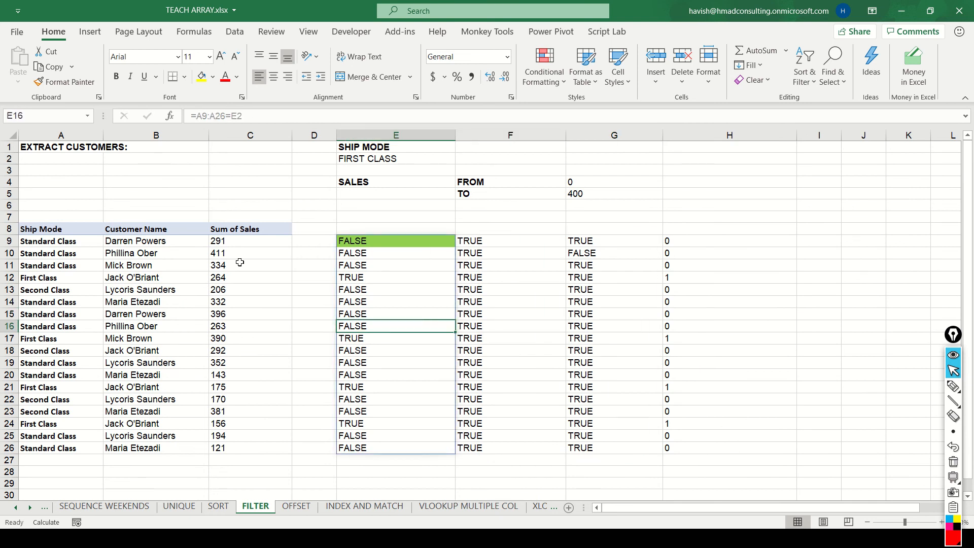
key("Right")
key("Right")
key("Left")
key("Left")
key("Right")
key("Right")
key("Right")
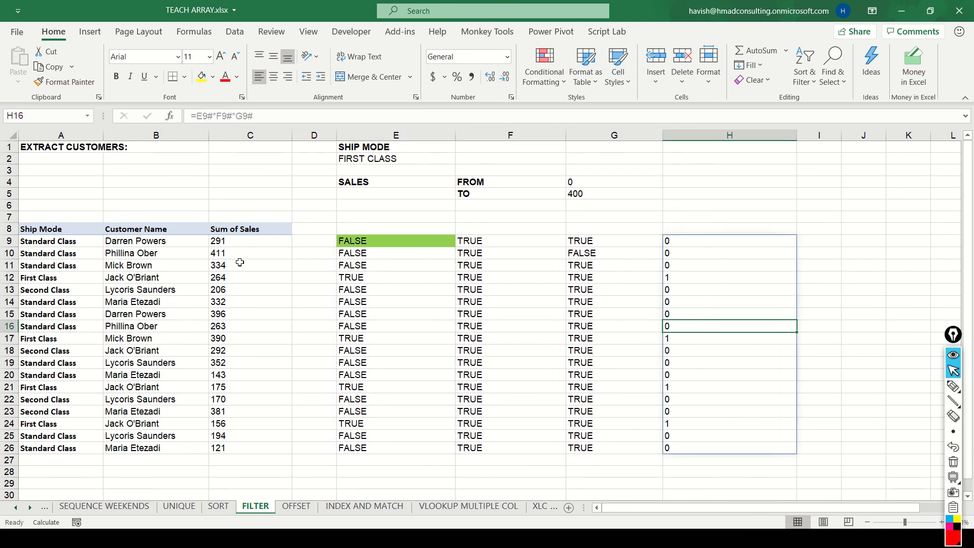
Return to H9 and review its multiplication formula without changing it.
key("Up")
key("Up")
key("Up")
key("Up")
key("Up")
key("Up")
key("Up")
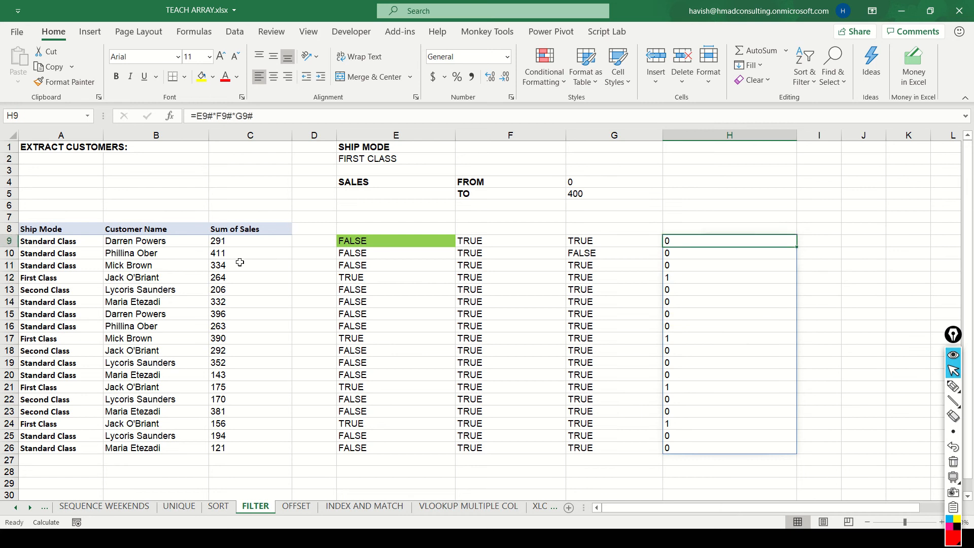
key("F2")
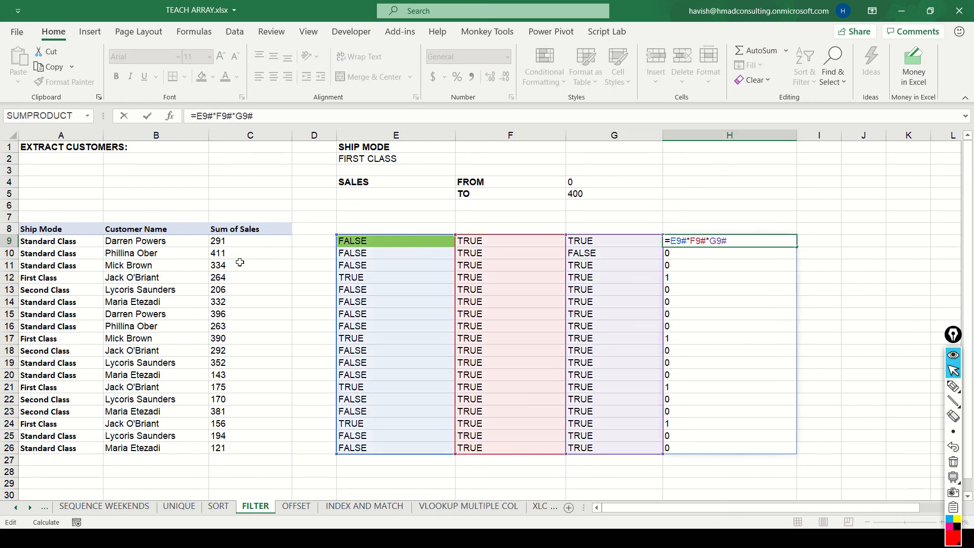
key("Escape")
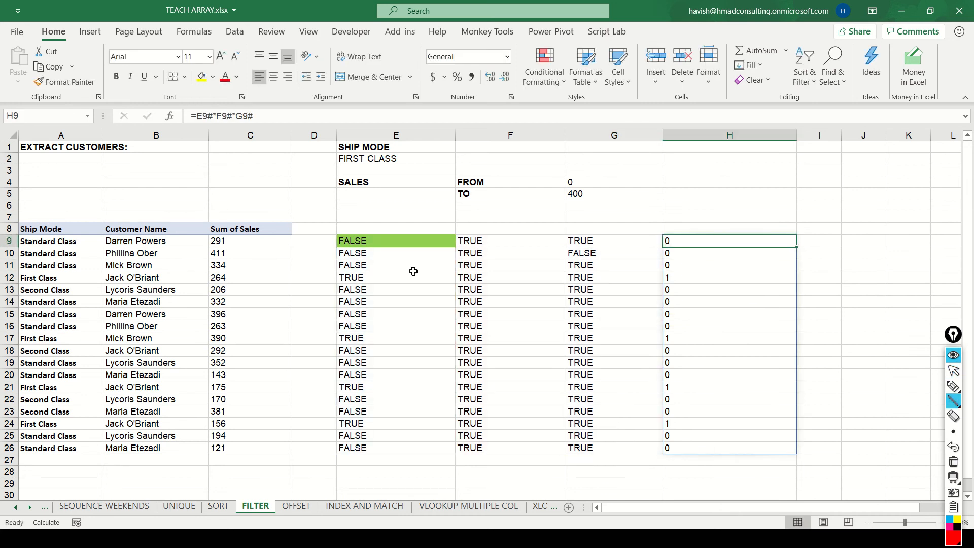
mouse_move(239, 277)
left_mouse_down()
mouse_move(594, 314)
mouse_move(658, 291)
left_mouse_up()
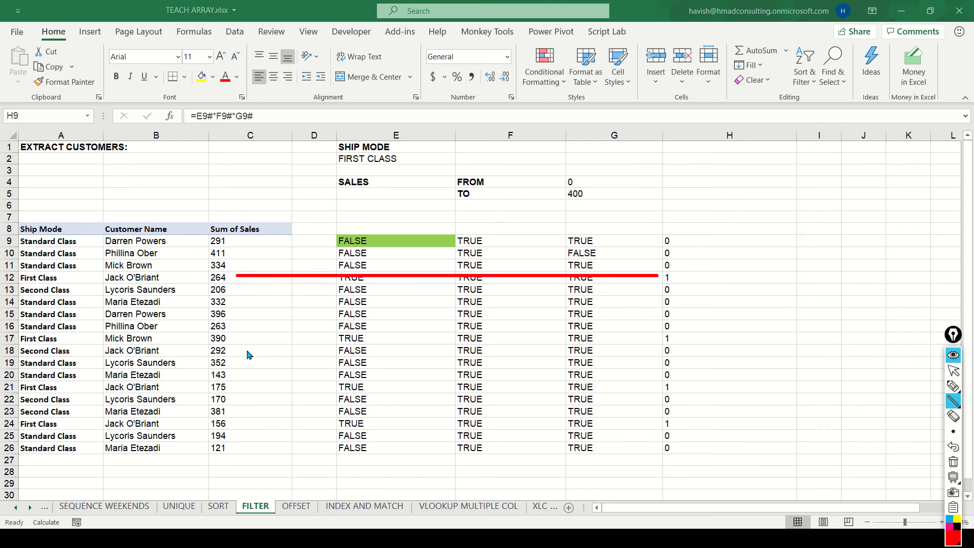
mouse_move(246, 339)
left_mouse_down()
mouse_move(567, 350)
mouse_move(638, 341)
left_mouse_up()
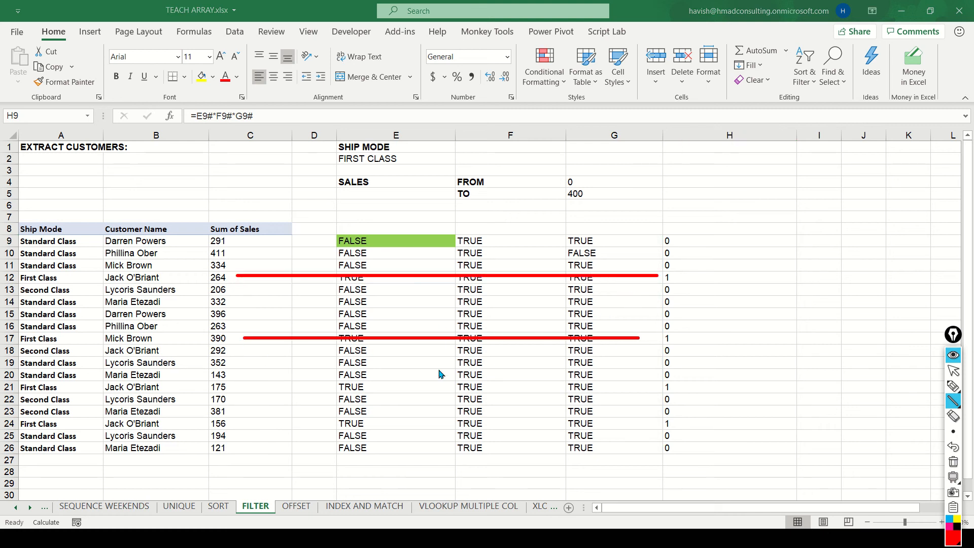
left_click_drag(266, 388, 644, 398)
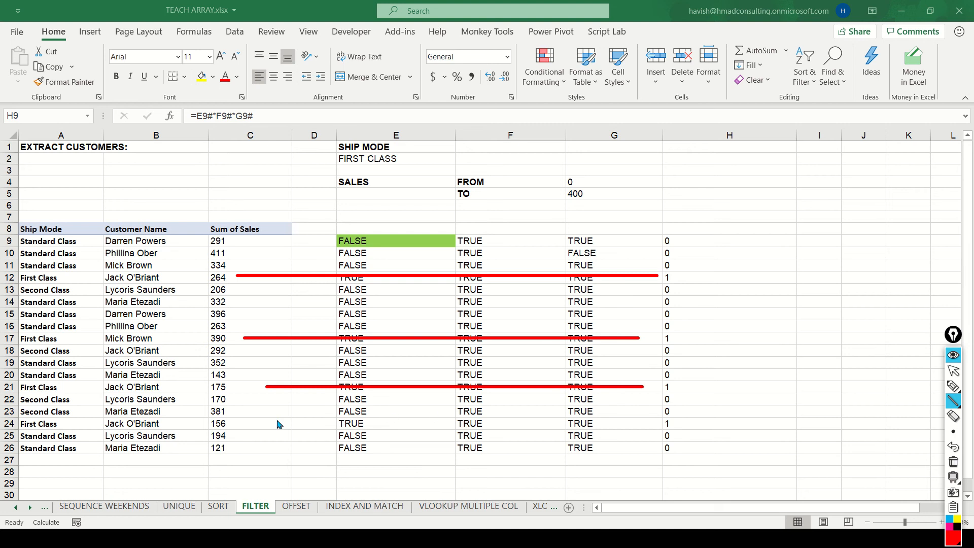
left_click_drag(265, 411, 634, 436)
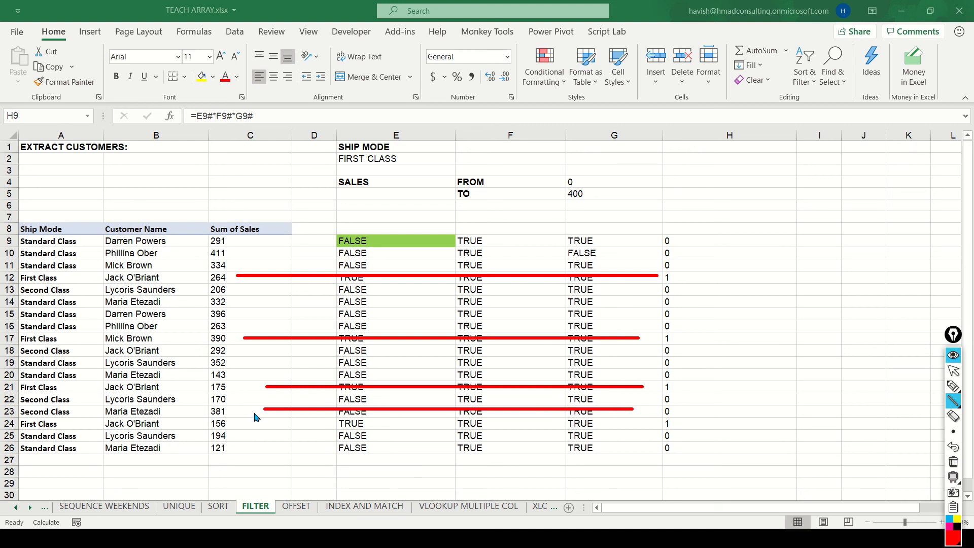
key("shift")
left_click(358, 59)
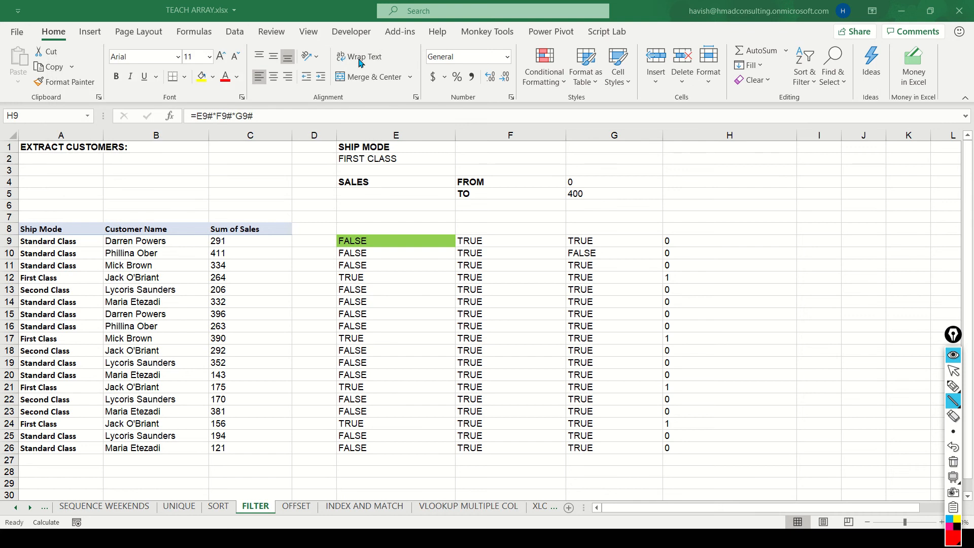
Draw red horizontal annotation lines across the condition columns at rows 12, 17, 21 and 24.
left_click(260, 279)
left_click_drag(260, 278, 650, 278)
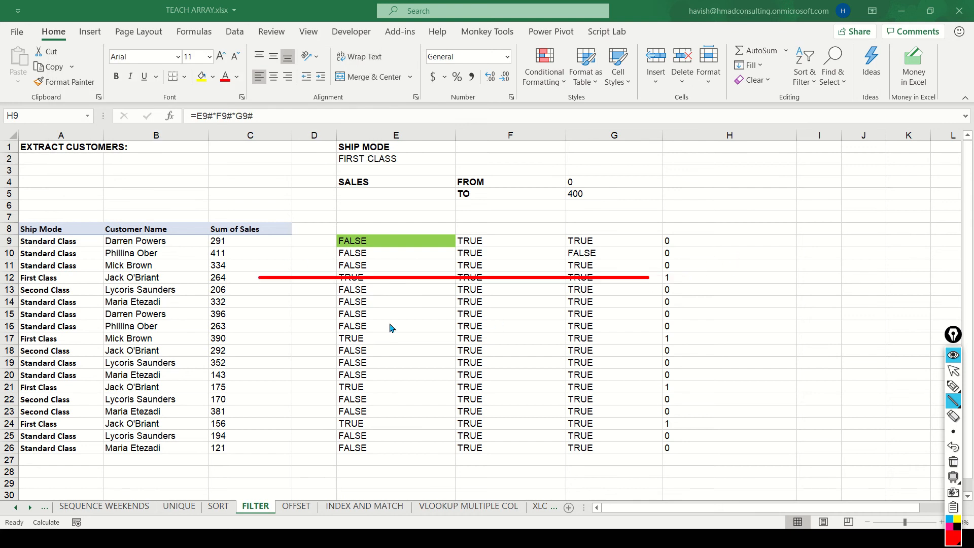
left_click_drag(262, 341, 637, 333)
mouse_move(278, 387)
left_mouse_down()
mouse_move(510, 399)
mouse_move(629, 391)
left_mouse_up()
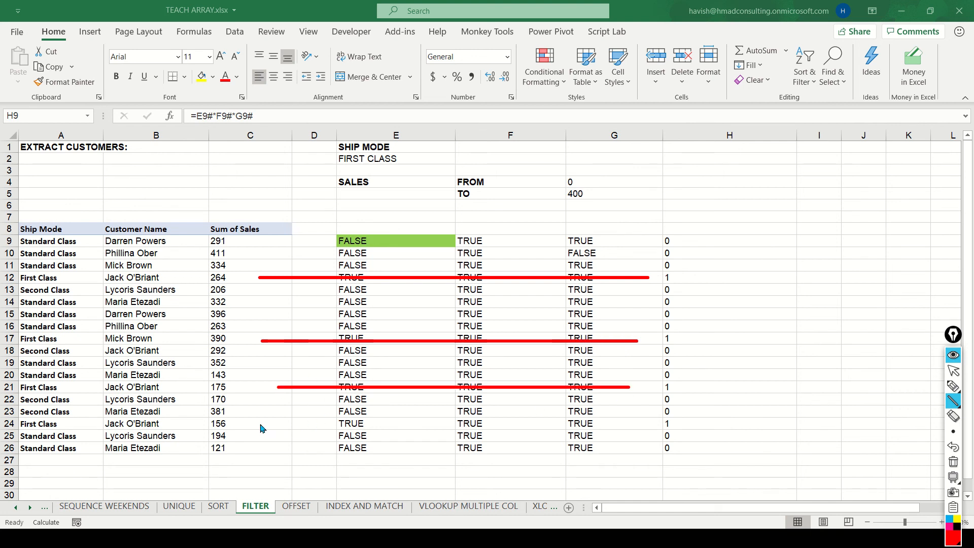
left_click_drag(260, 424, 656, 438)
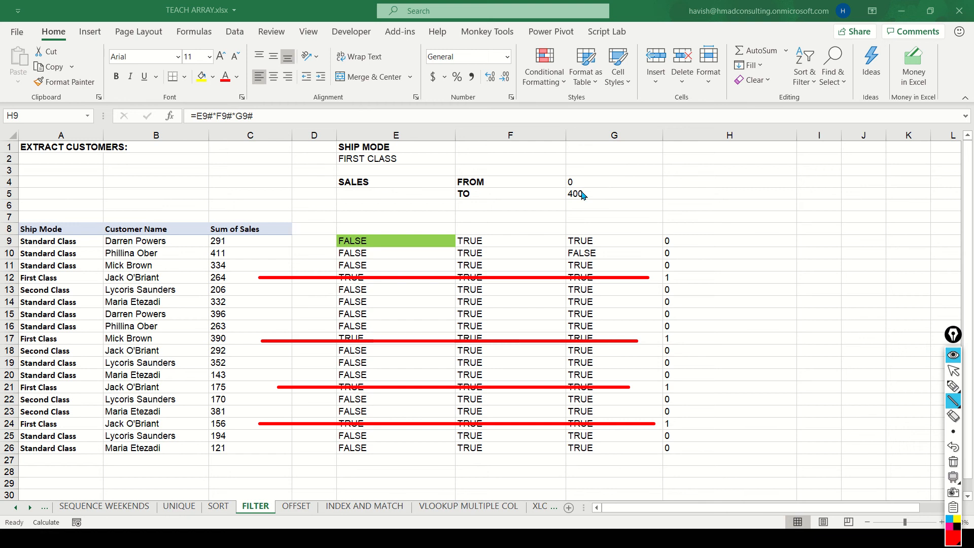
Clear the red annotation lines and delete the helper condition and product arrays in E9:H26.
key("Escape")
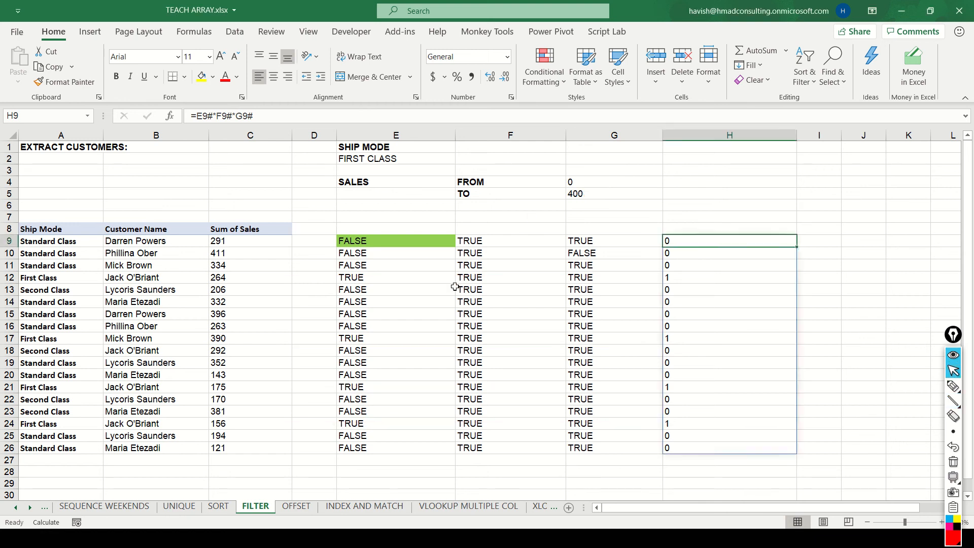
key("Left")
key("Left")
key("Left")
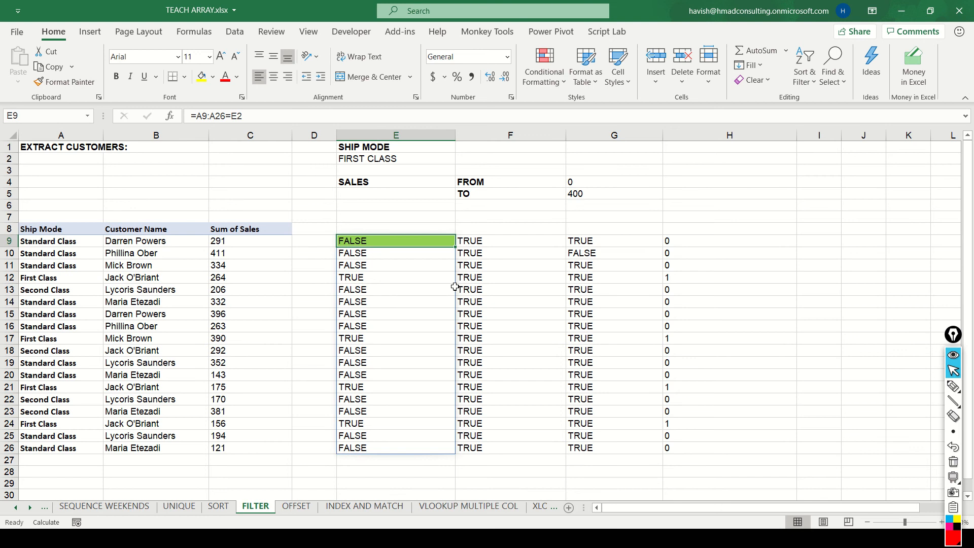
key("Right")
key("Left")
key("ctrl+shift+Down")
key("ctrl+shift+Right")
key("Delete")
key("Left")
key("Right")
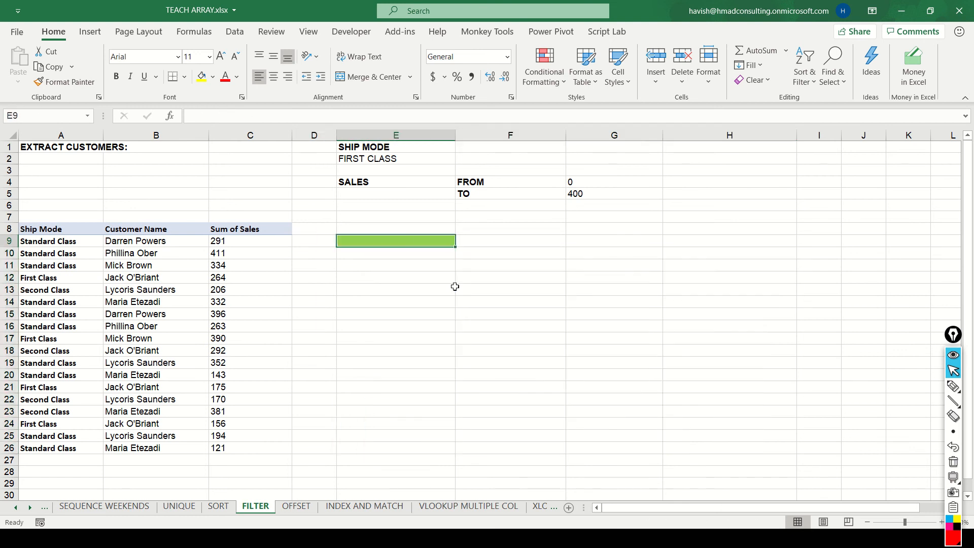
Begin a FILTER formula in E9 with A8:C26 as the array, continuing the include argument on a new line.
type("=FILTER(")
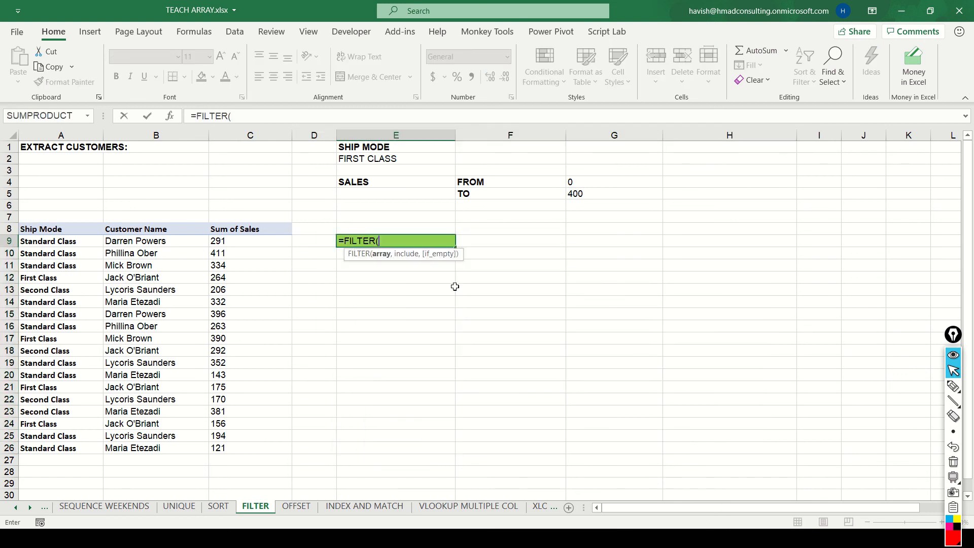
key("Left")
key("Left")
key("Up")
key("Left")
key("Left")
key("ctrl+shift+Right")
key("ctrl+shift+Down")
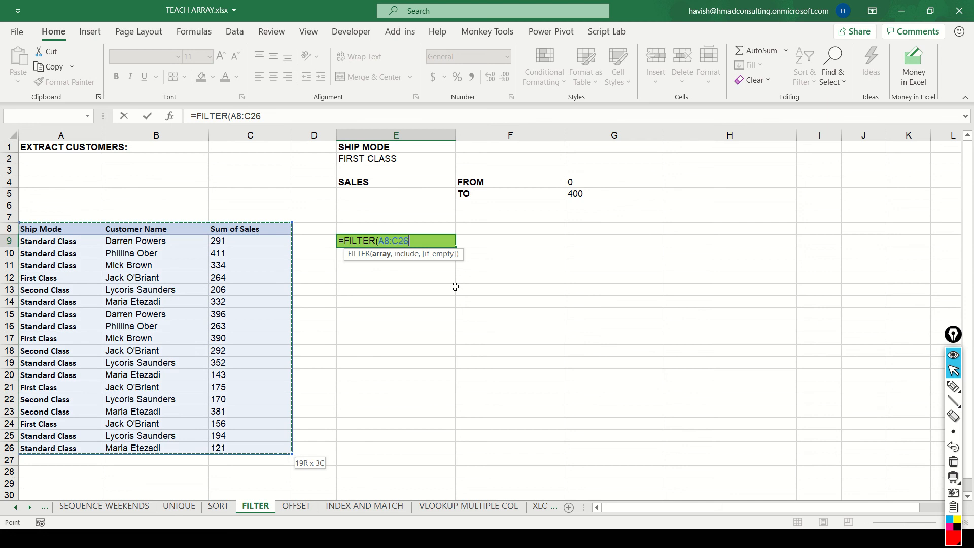
type(",")
key("alt+Return")
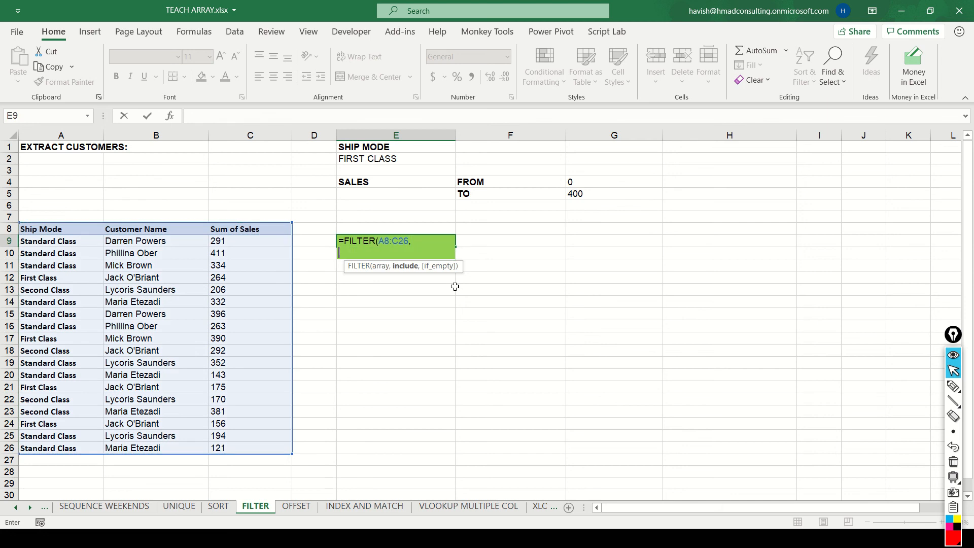
Enter the ship mode condition (A8:A26=E2) in parentheses as the formula's include argument.
left_click(38, 227)
key("Right")
key("Right")
key("Right")
key("Right")
key("Down")
key("F2")
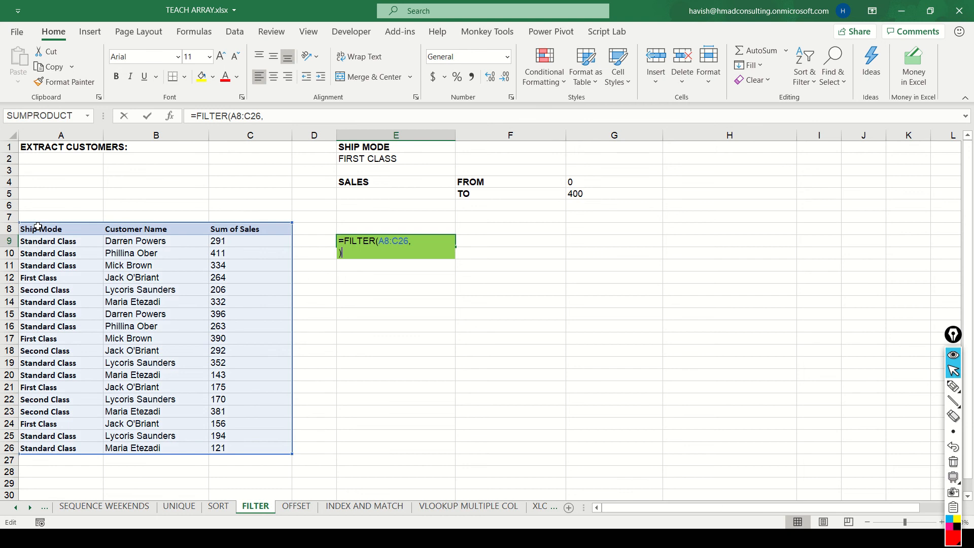
type("8:A26")
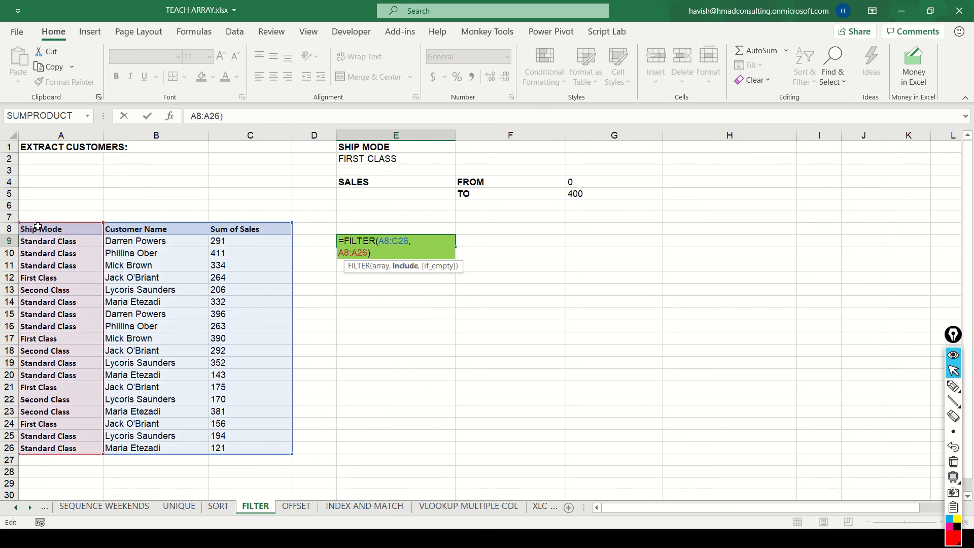
type("=")
left_click(345, 159)
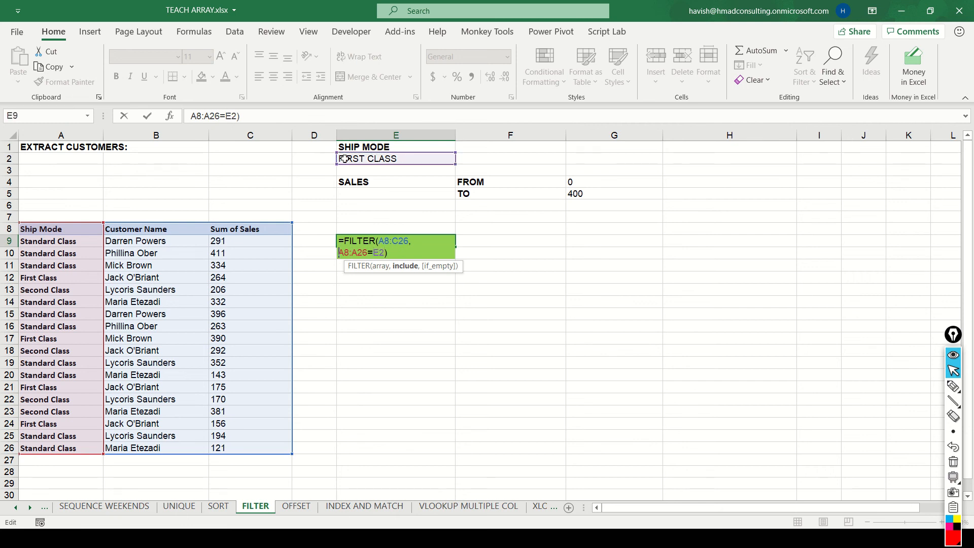
type("(")
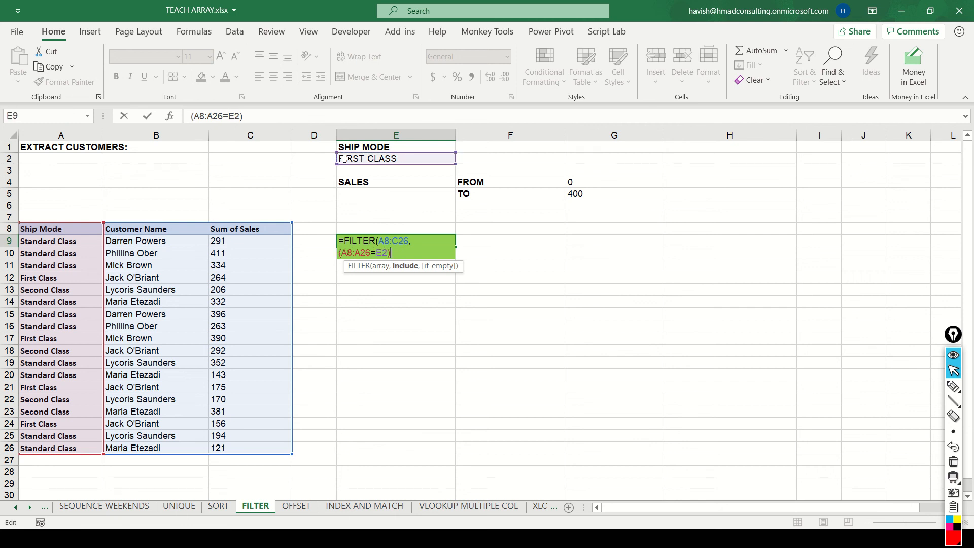
type("*(")
Multiply the include argument by the lower sales limit condition (C8:C26>=G4).
left_click(260, 230)
key("ctrl+shift+Down")
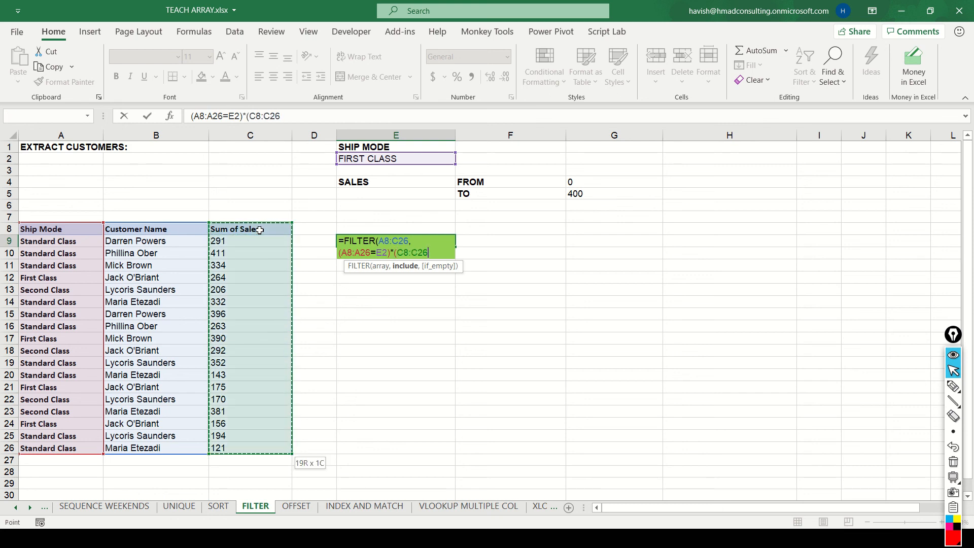
type(">=")
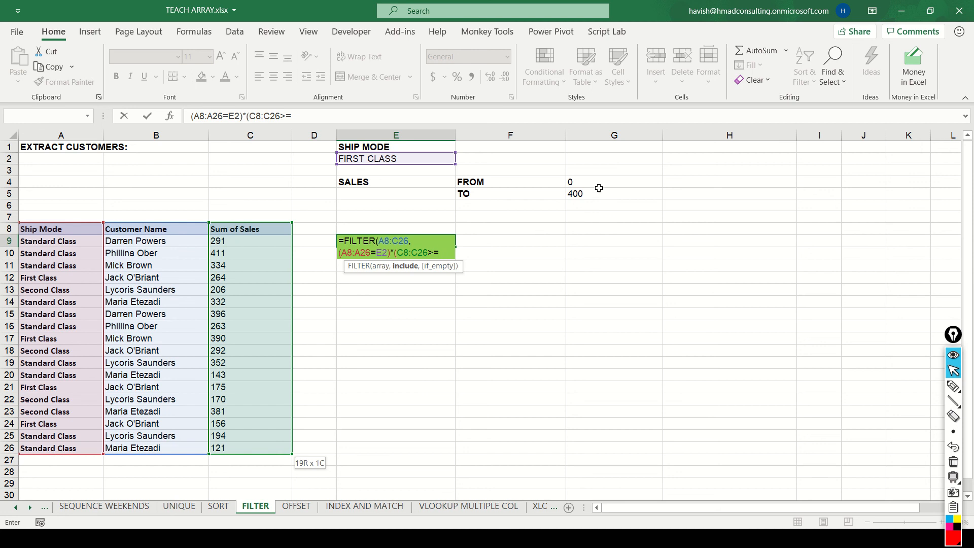
left_click(599, 181)
type(")*(")
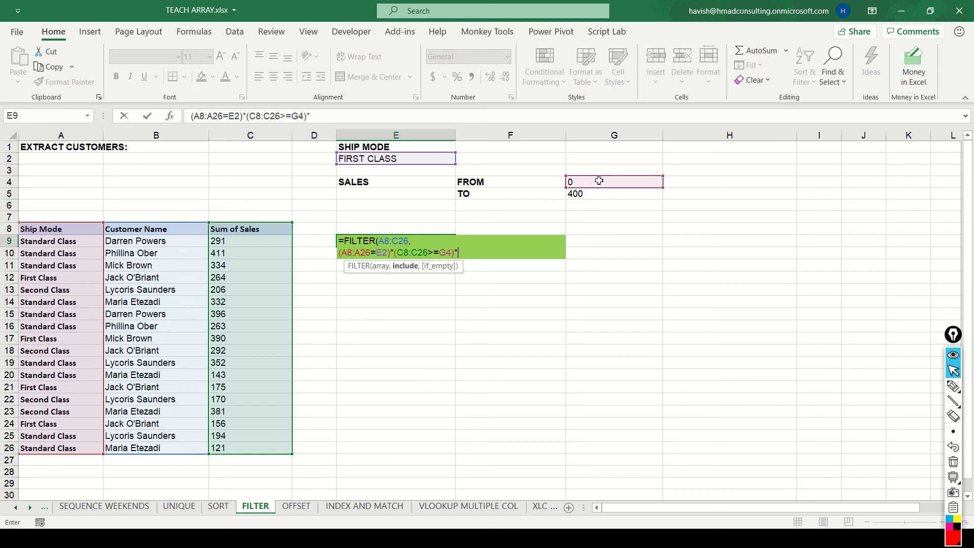
Multiply by the upper sales limit condition (C8:C26<=G5) and complete the FILTER formula in E9.
left_click(267, 228)
key("ctrl+shift+Down")
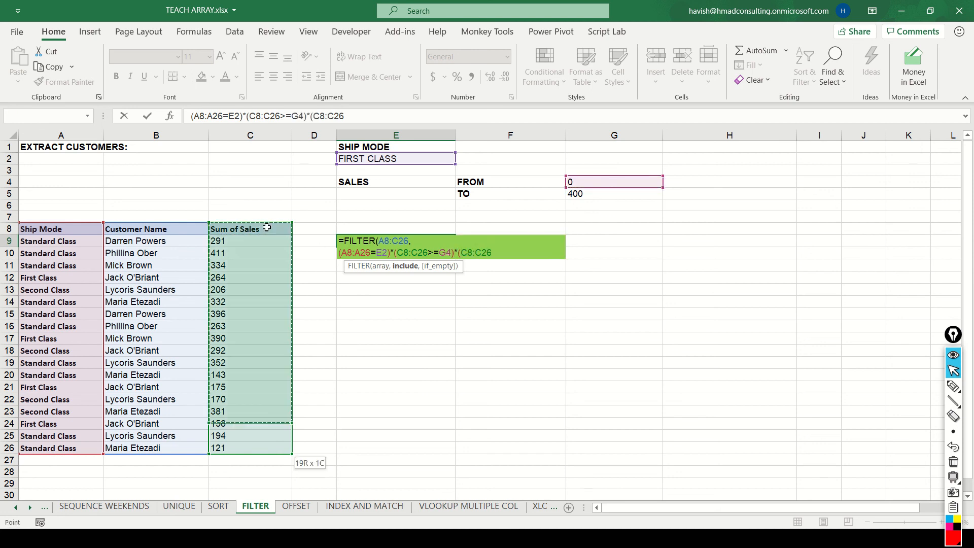
type("<=")
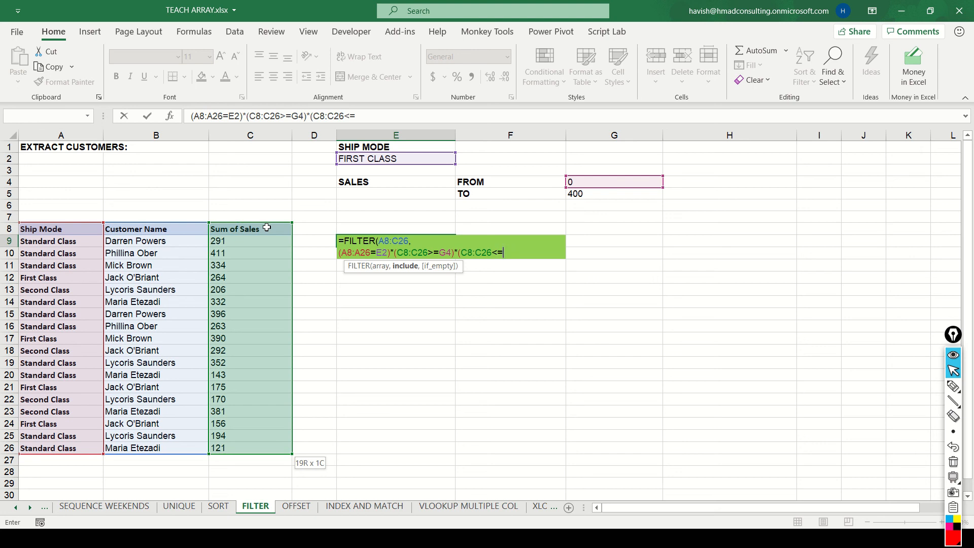
left_click(600, 195)
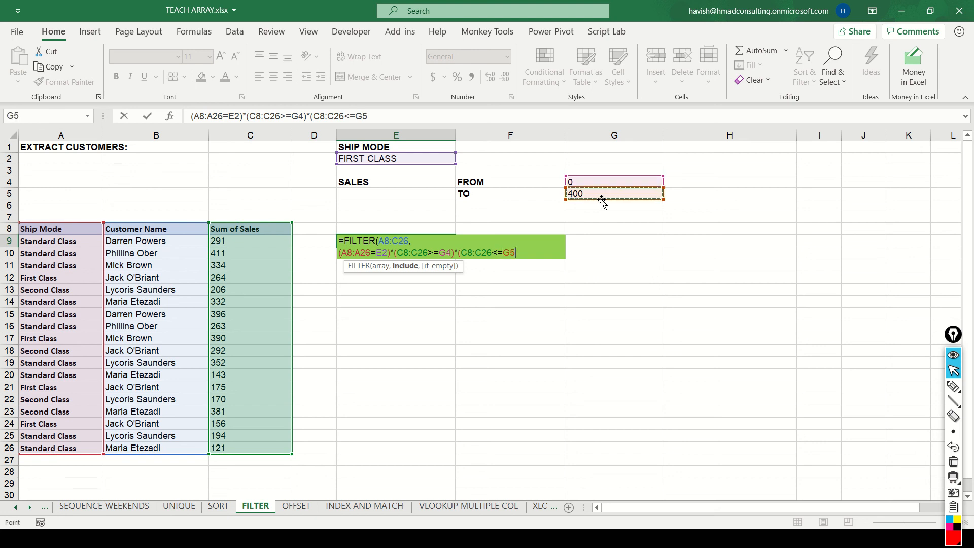
type("))")
key("Return")
Examine the rows and columns spilled by the FILTER formula from E9.
key("Up")
key("ctrl+shift+Right")
key("ctrl+shift+Down")
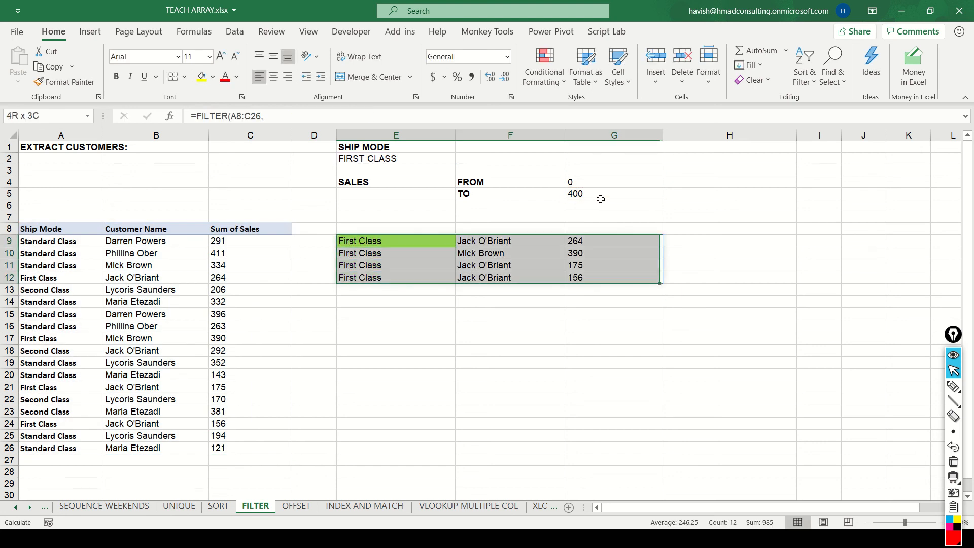
key("Down")
key("Up")
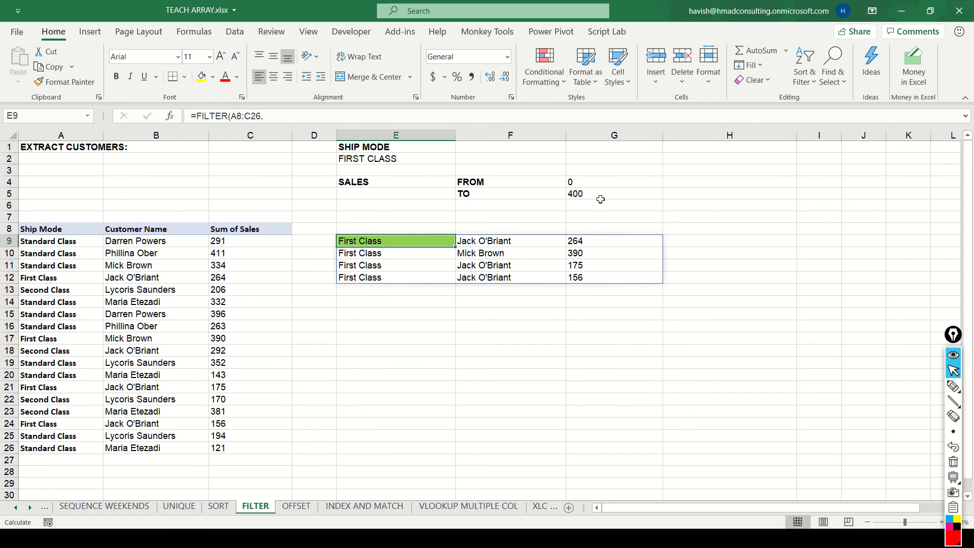
key("ctrl+shift+Right")
key("ctrl+shift+Down")
Copy the table headers from A8:C8 to E8:G8 above the extracted rows and review the result.
key("Up")
key("Left")
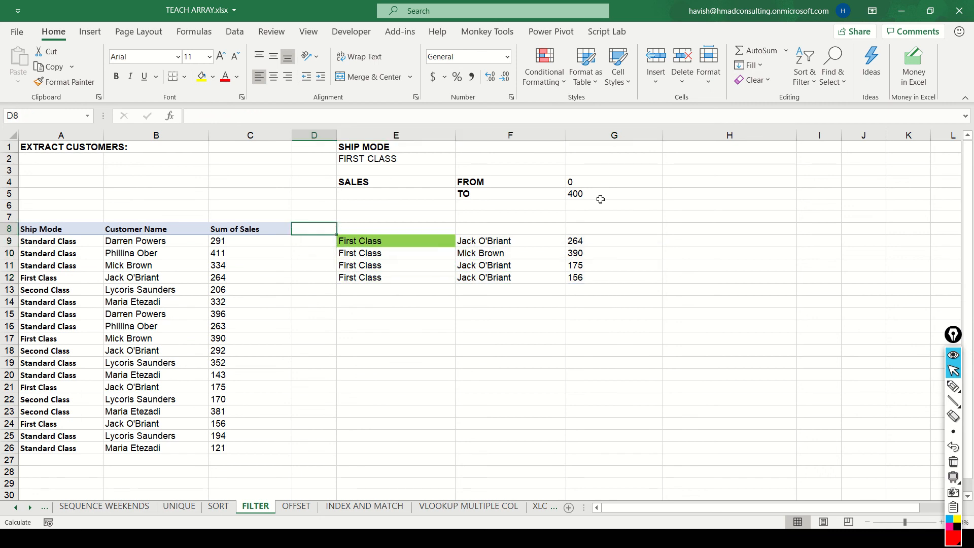
key("Left")
key("ctrl+shift+Left")
key("ctrl+c")
key("Right")
key("Right")
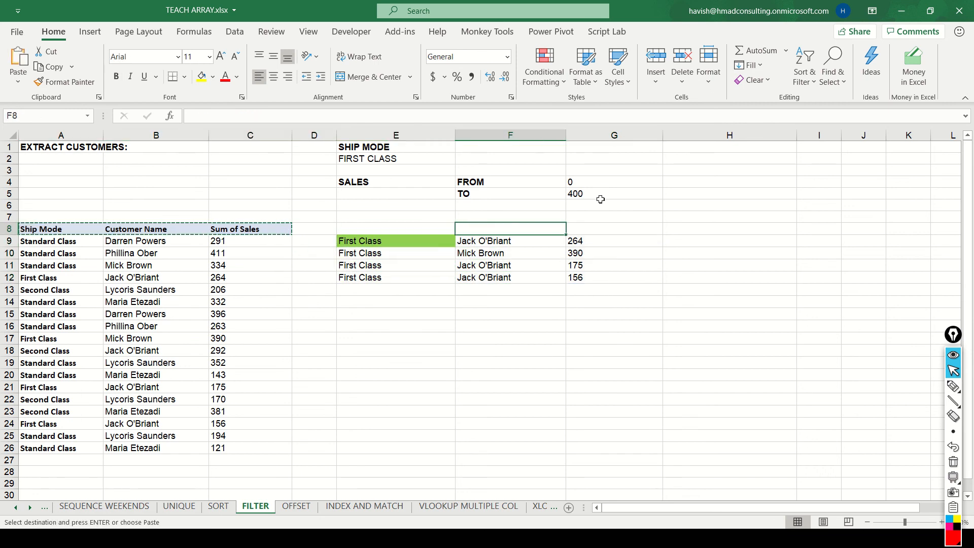
key("ctrl+v")
key("Escape")
key("Down")
key("Down")
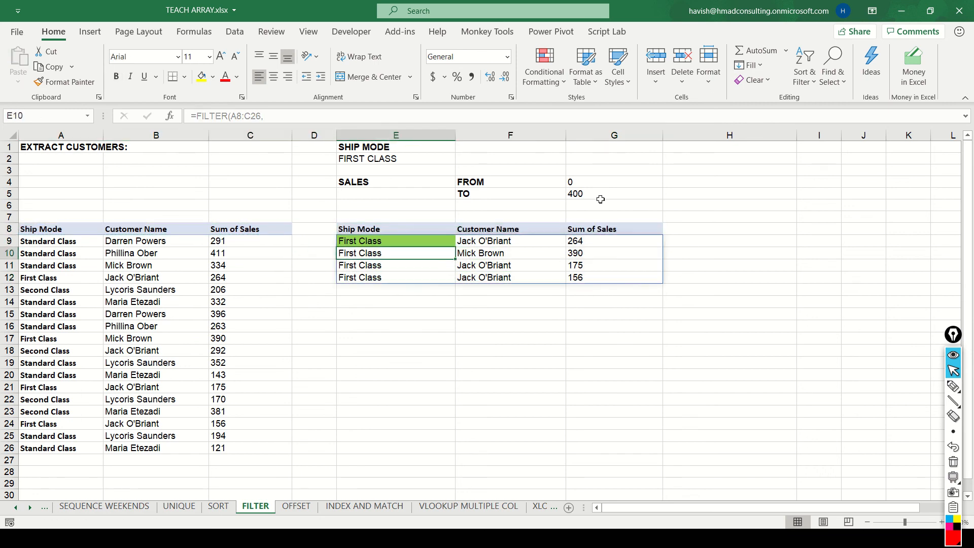
key("Up")
key("ctrl+shift+Down")
key("ctrl+shift+Right")
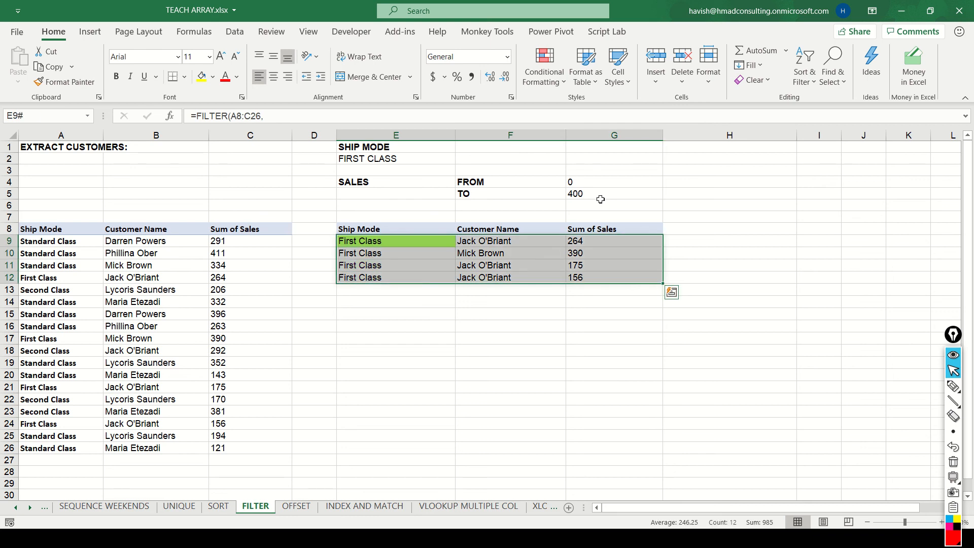
Set the FROM sales limit in G4 to 200 and check the extracted list.
key("Up")
key("Up")
key("Up")
key("Up")
key("Up")
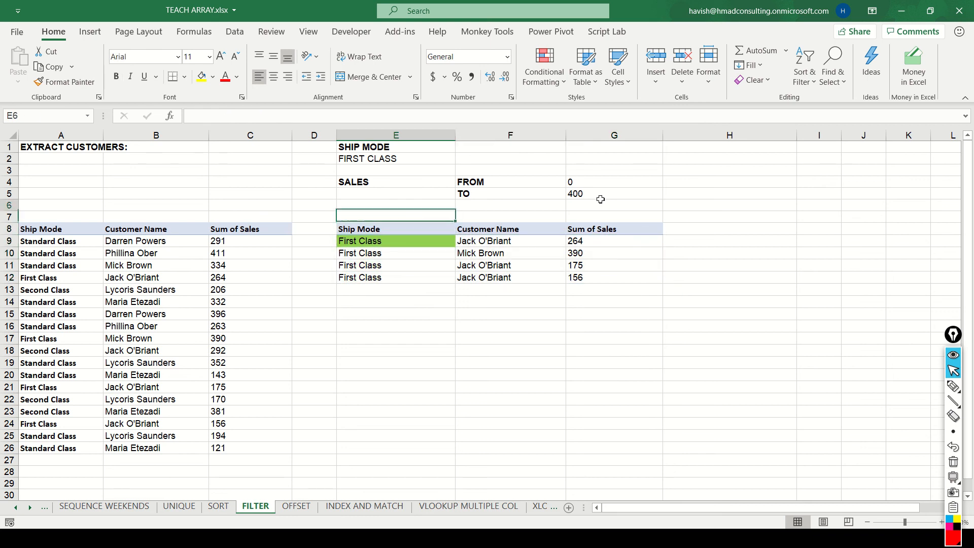
key("Right")
key("Down")
key("Right")
key("Up")
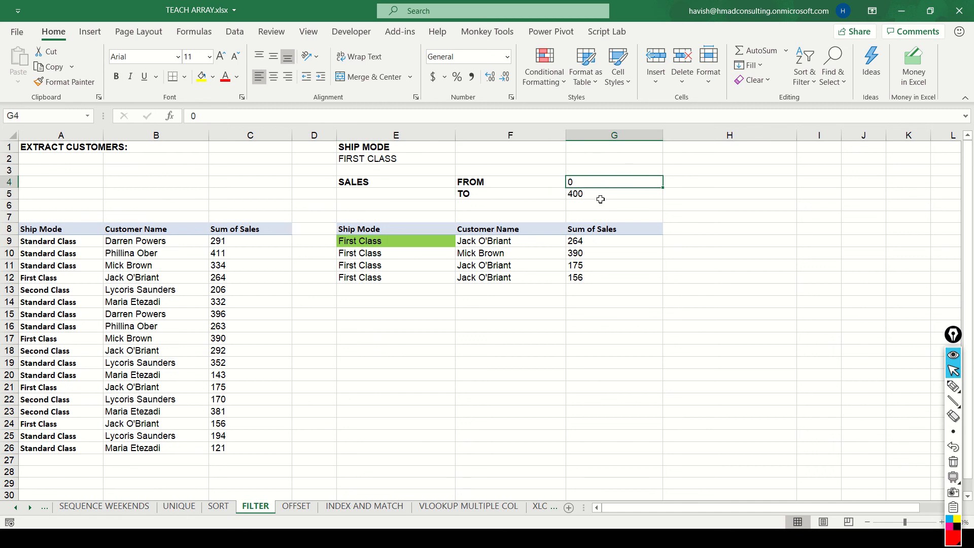
type("200")
key("Return")
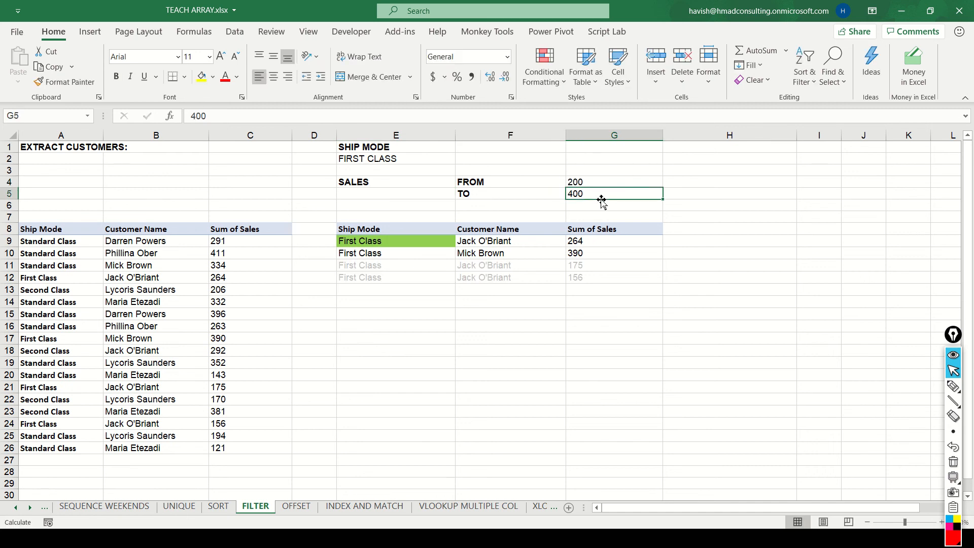
key("Down")
key("Down")
key("Down")
key("Down")
key("Up")
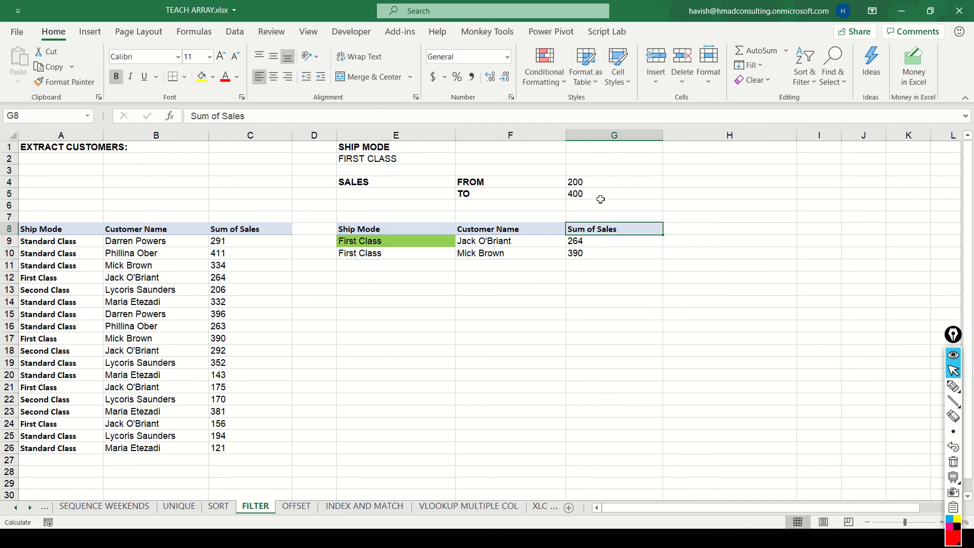
Set the ship mode criterion in E2 to STANDARD CLASS.
key("Up")
key("Up")
key("Up")
key("Left")
key("Left")
key("Up")
key("Up")
key("Up")
type("STAN")
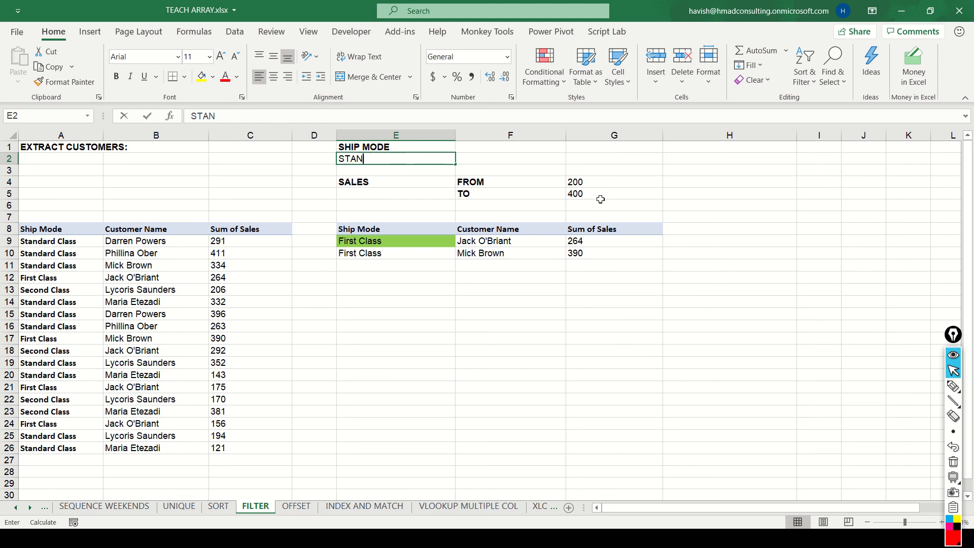
type("DARD CLASS")
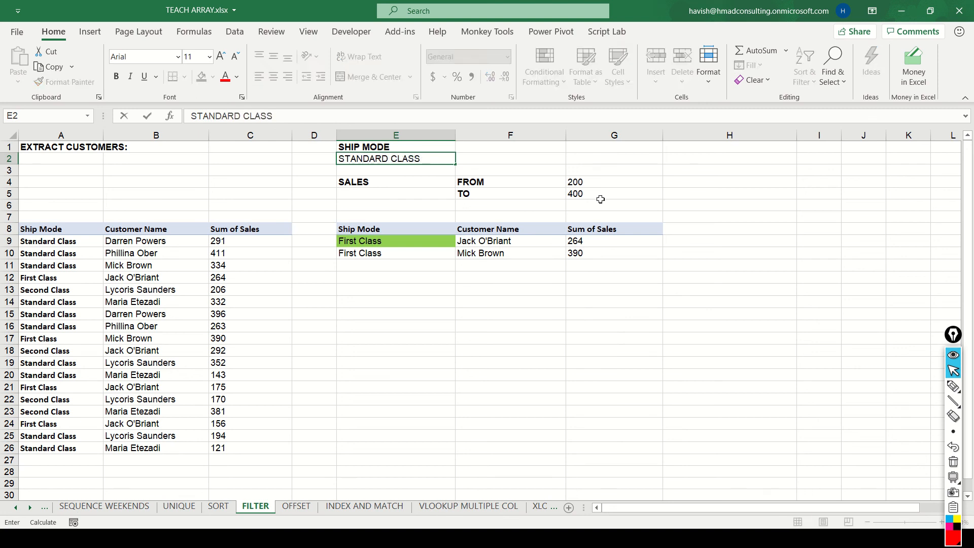
key("Return")
Examine the Standard Class rows extracted from E9 across the three result columns.
key("Down")
key("Down")
key("Down")
key("Down")
key("Down")
key("Down")
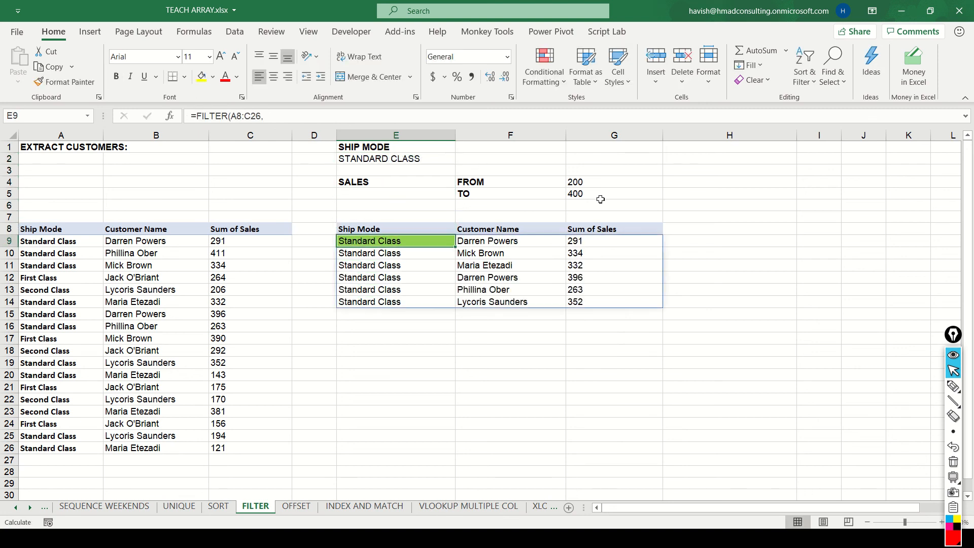
key("shift+Down")
key("shift+Down")
key("shift+Down")
key("shift+Down")
key("shift+Down")
key("shift+Right")
key("shift+Right")
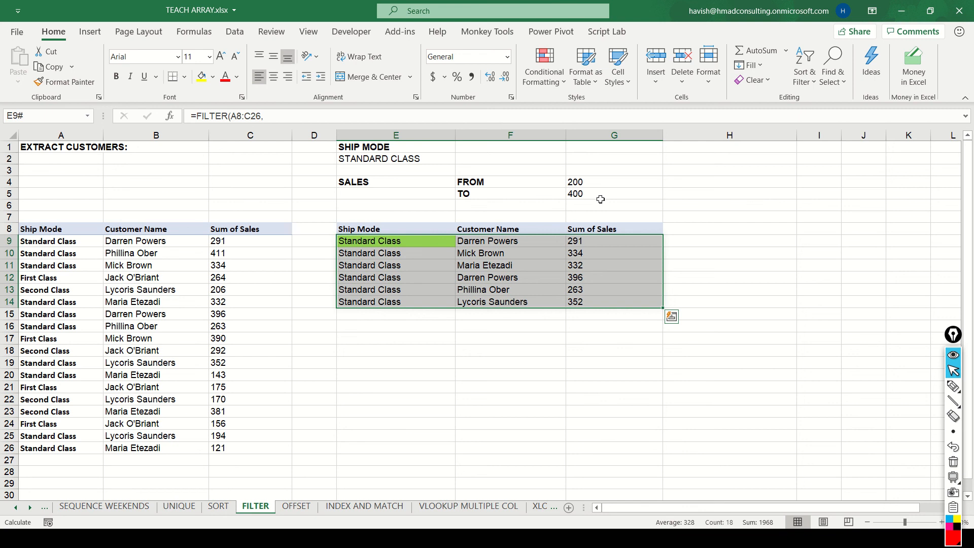
Set the FROM sales limit in G4 to 0.
left_click(601, 199)
key("Up")
key("Up")
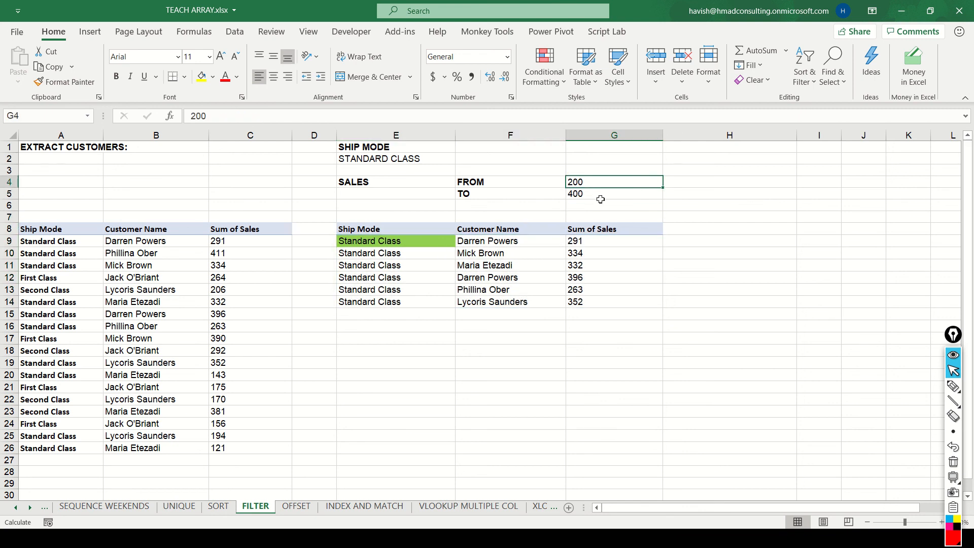
type("0")
key("Return")
Review the FILTER formula in E9 and its referenced ranges without changing it.
key("Left")
key("Down")
key("Down")
key("Left")
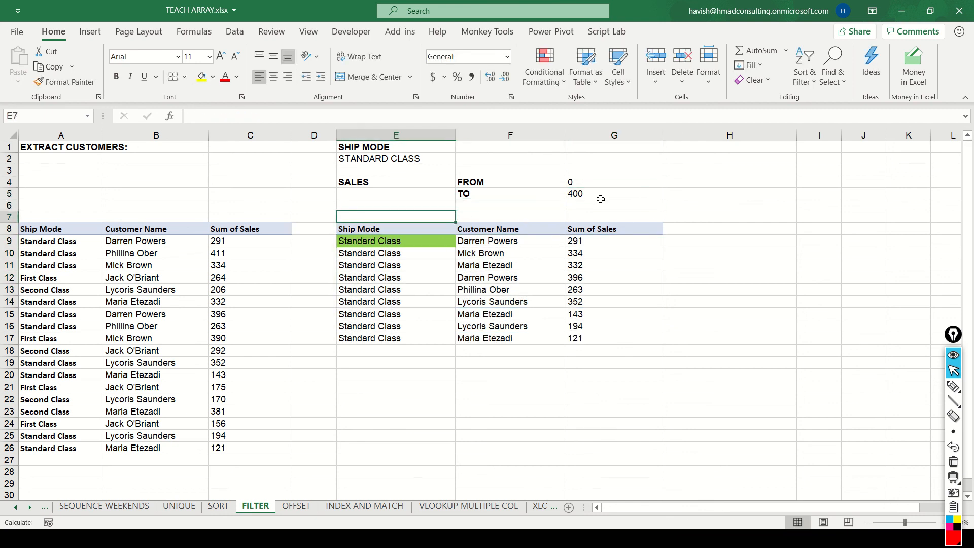
key("Down")
key("Down")
key("F2")
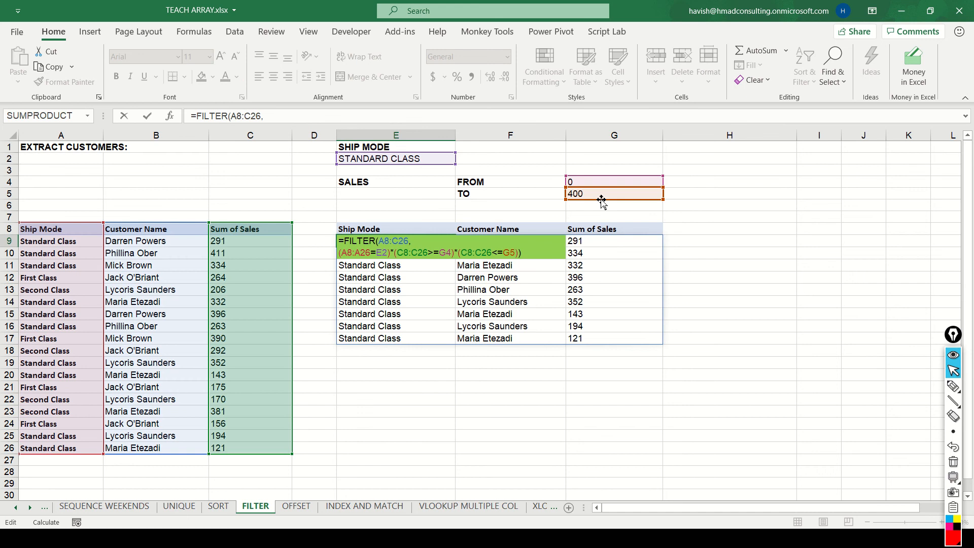
key("Escape")
Turn on AutoFilter for the source customer table in A8:C26.
key("Left")
key("Left")
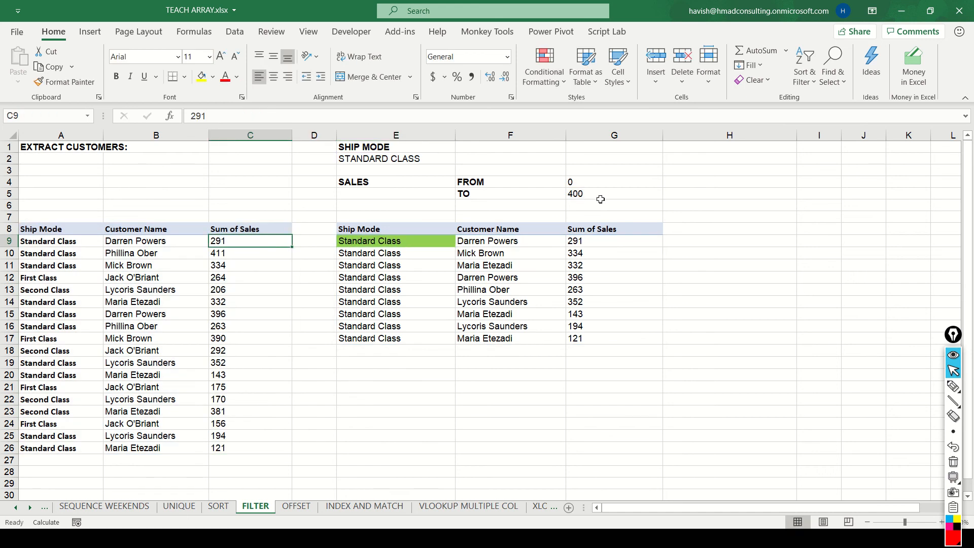
key("Up")
key("shift+Left")
key("shift+Left")
key("ctrl+shift+Down")
key("alt")
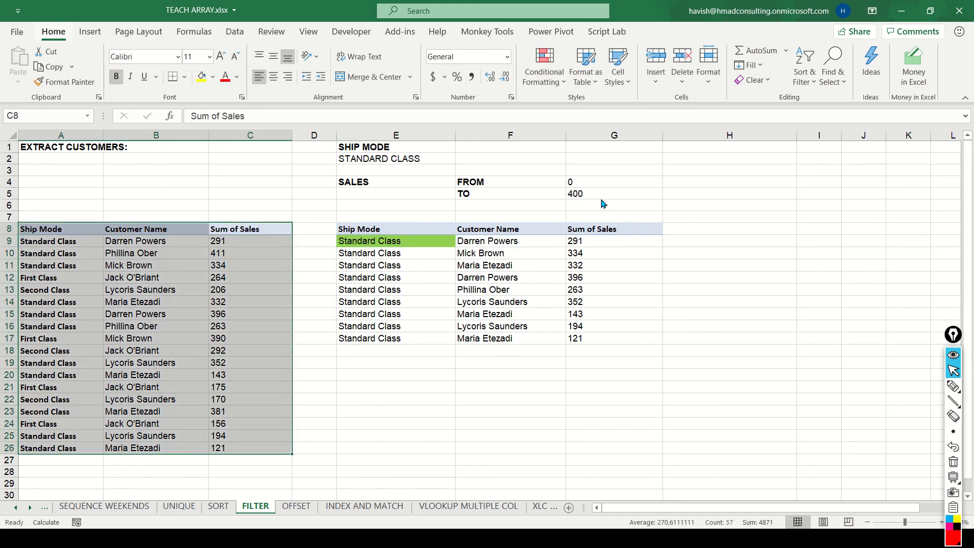
key("a")
key("t")
View the filter options for the source table's Sum of Sales column without applying a filter.
key("Right")
key("Down")
key("Left")
key("Up")
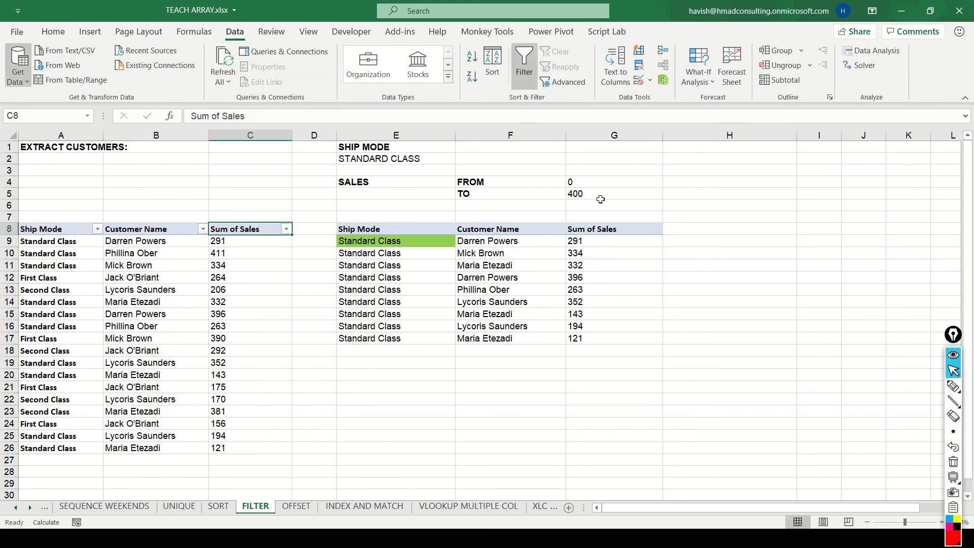
key("alt+Down")
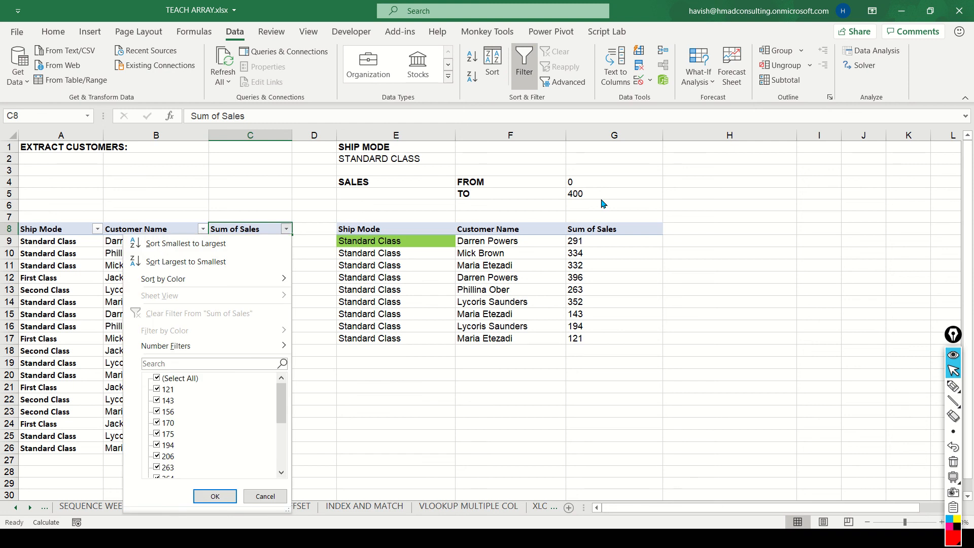
key("Escape")
key("Right")
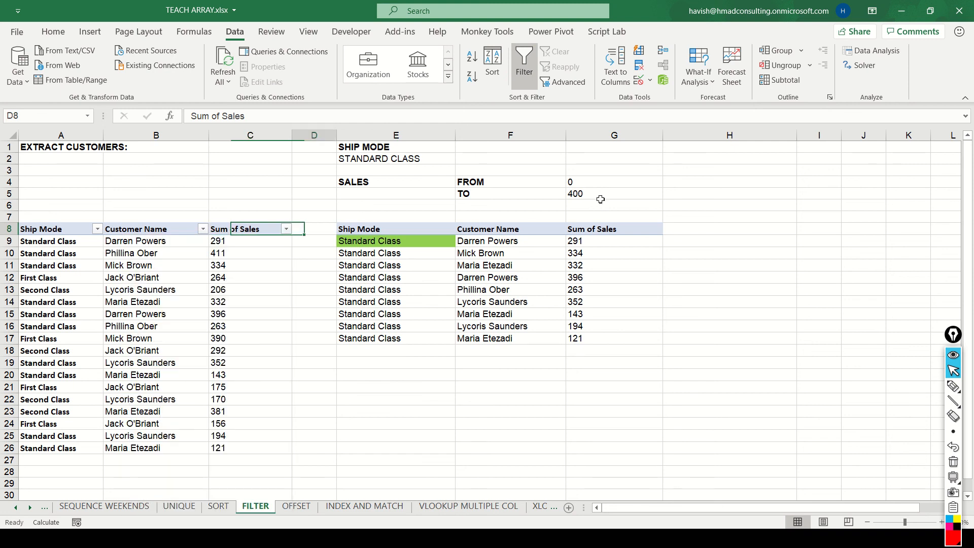
Try a long run of commas after the last condition of the FILTER formula in E9, and remove it.
key("Right")
key("Right")
key("Down")
key("Left")
key("F2")
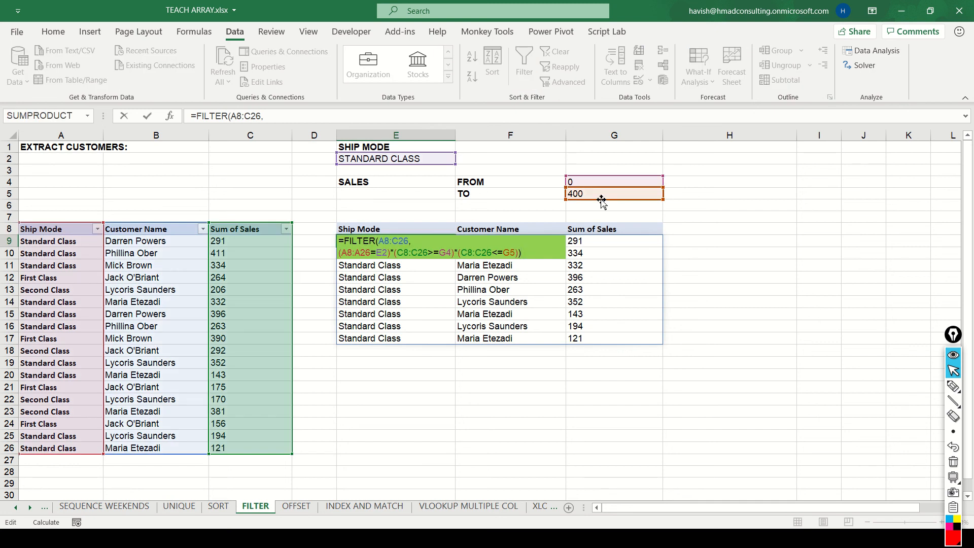
key("Left")
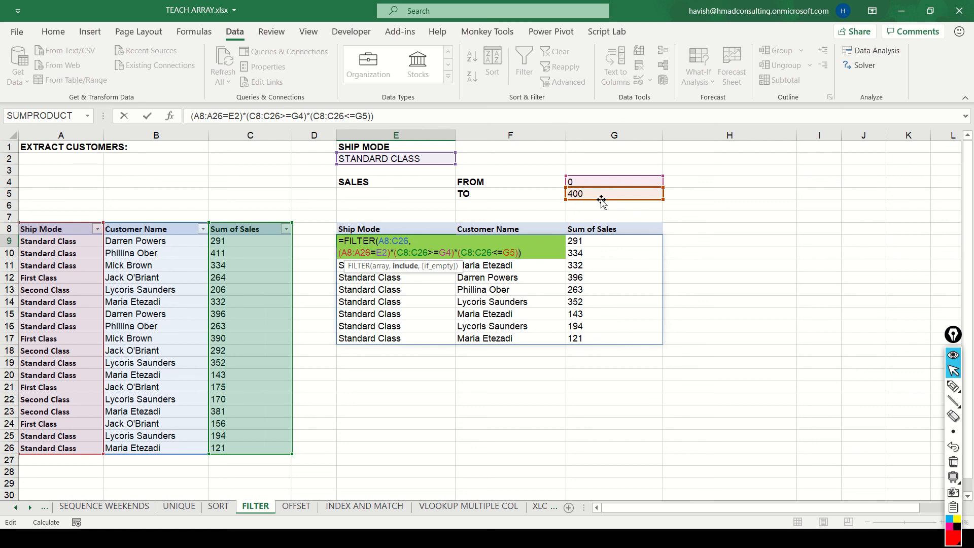
type(",,,,,,,,,,,,,,,,,,,,,,,,,,,,,,,,,,,,,,")
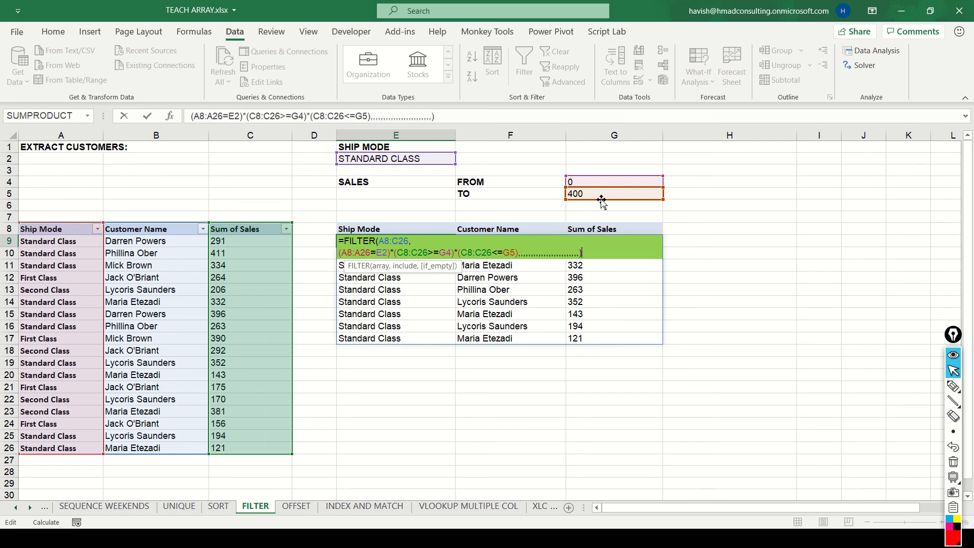
type(",,,,,,,,,,")
key("BackSpace")
key("BackSpace")
key("BackSpace")
key("BackSpace")
key("BackSpace")
key("BackSpace")
key("BackSpace")
key("BackSpace")
key("BackSpace")
key("BackSpace")
key("BackSpace")
key("BackSpace")
key("BackSpace")
key("BackSpace")
key("BackSpace")
key("BackSpace")
key("BackSpace")
key("BackSpace")
key("BackSpace")
key("BackSpace")
key("BackSpace")
key("BackSpace")
key("BackSpace")
key("BackSpace")
key("BackSpace")
key("BackSpace")
key("BackSpace")
key("BackSpace")
key("BackSpace")
key("BackSpace")
key("BackSpace")
key("BackSpace")
key("BackSpace")
key("BackSpace")
key("BackSpace")
key("BackSpace")
key("BackSpace")
key("BackSpace")
key("BackSpace")
key("BackSpace")
Try a long run of asterisks after the (C8:C26<=G5) condition in the E9 formula, and delete it.
type("*****************************")
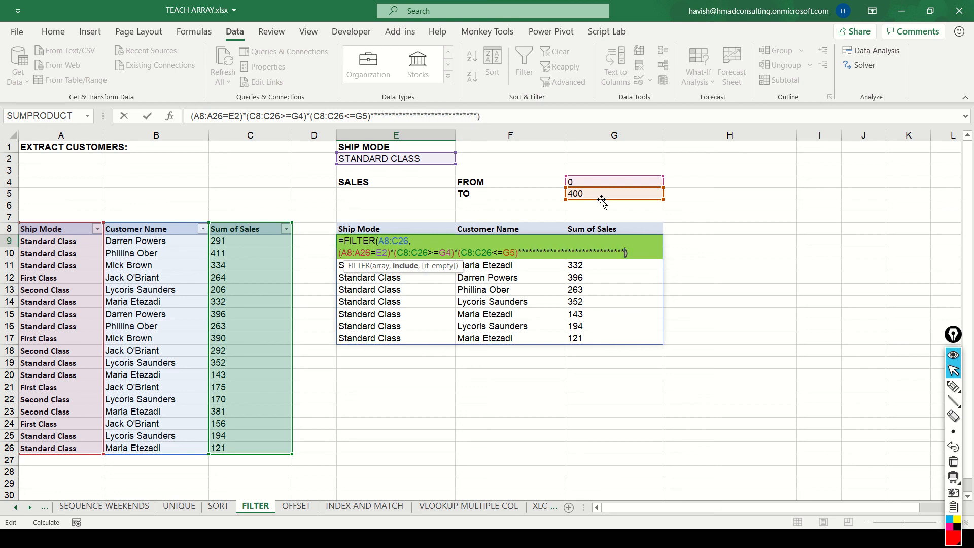
key("BackSpace")
key("BackSpace")
key("BackSpace")
key("BackSpace")
key("BackSpace")
key("BackSpace")
key("BackSpace")
key("BackSpace")
key("BackSpace")
key("BackSpace")
key("BackSpace")
key("BackSpace")
key("BackSpace")
key("BackSpace")
key("BackSpace")
key("BackSpace")
key("BackSpace")
key("BackSpace")
key("BackSpace")
key("BackSpace")
key("BackSpace")
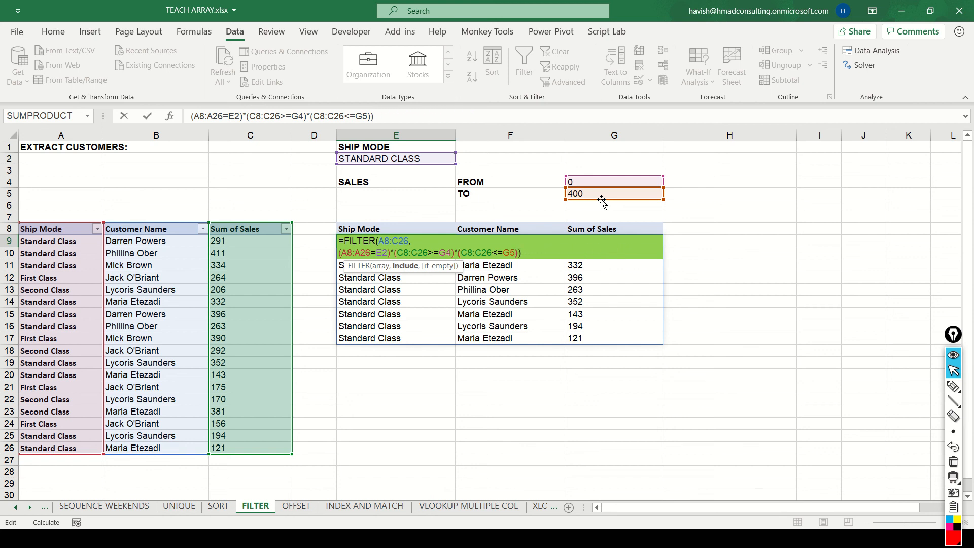
Highlight the C8:C26>=G4 condition inside the FILTER formula in E9.
key("Left")
key("Left")
key("Left")
key("Left")
key("Left")
key("Left")
key("Left")
key("Left")
key("Left")
key("Left")
key("Left")
key("Left")
key("Left")
key("shift+Left")
key("shift+Left")
key("shift+Left")
key("shift+Left")
key("shift+Left")
key("shift+Left")
key("shift+Left")
key("shift+Left")
key("shift+Left")
key("shift+Left")
key("shift+Left")
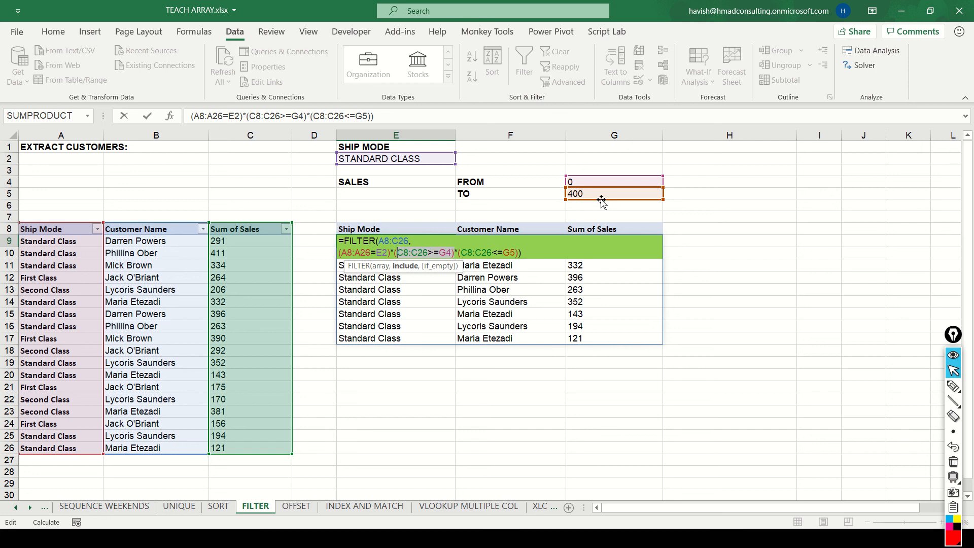